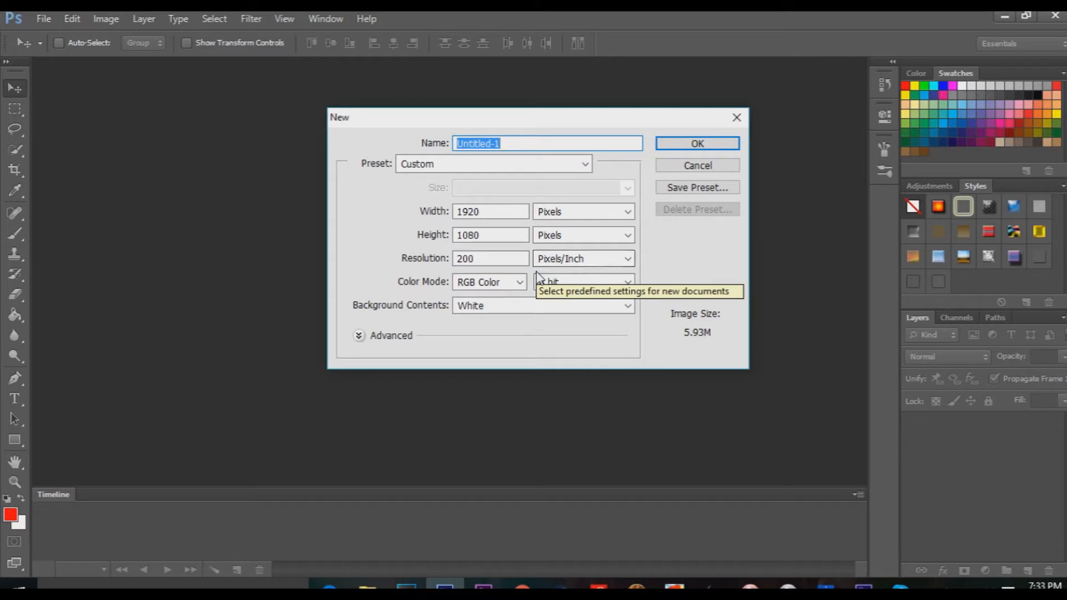
Create a 1920 × 1080 pixel document at 200 pixels/inch and fill its background with dark grey.
left_click(696, 145)
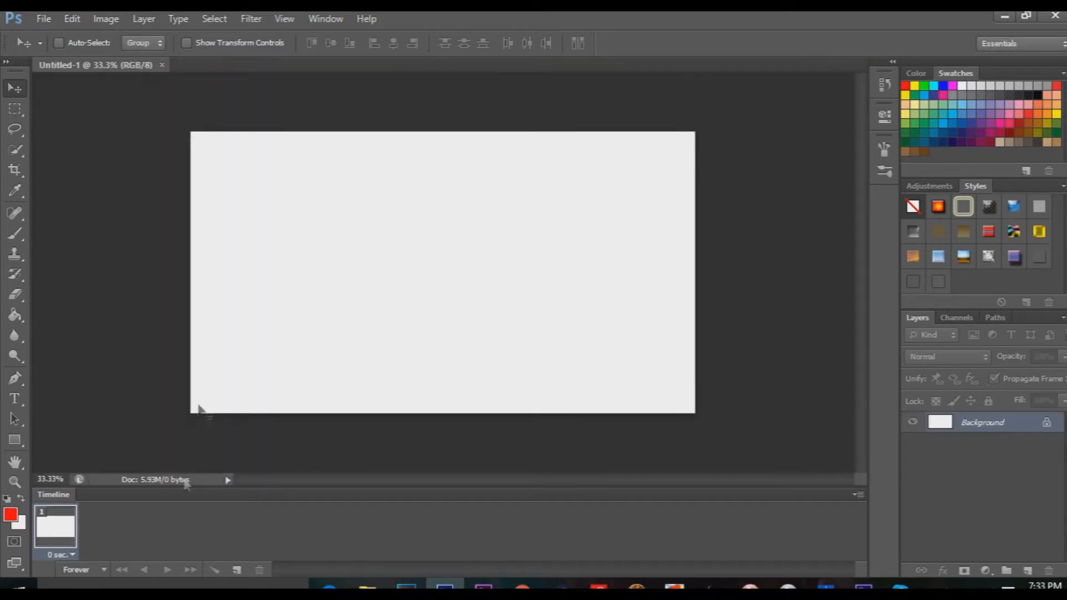
left_click(17, 314)
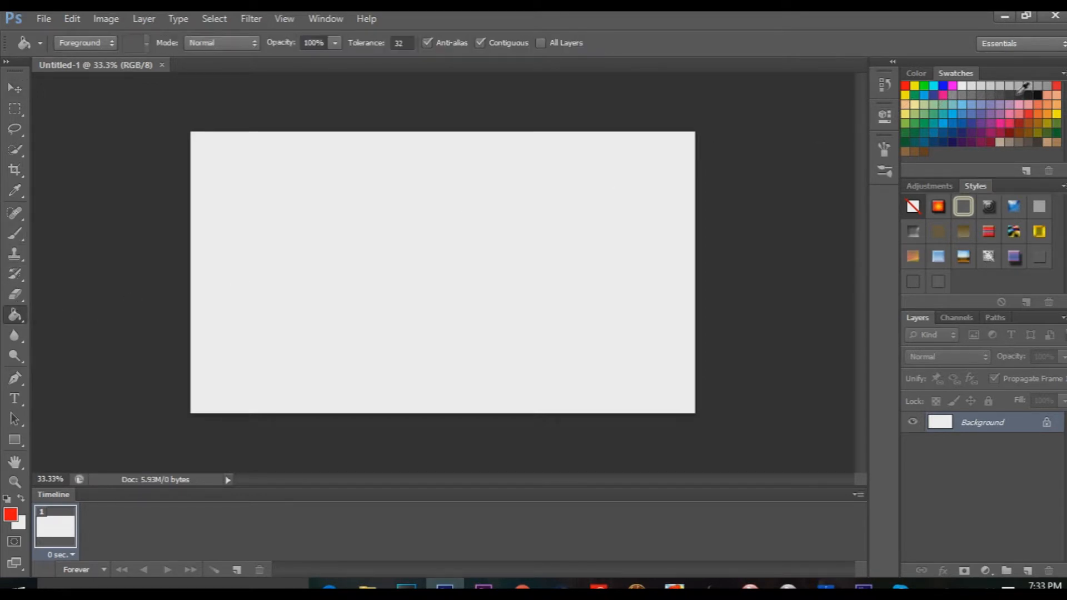
left_click(462, 236)
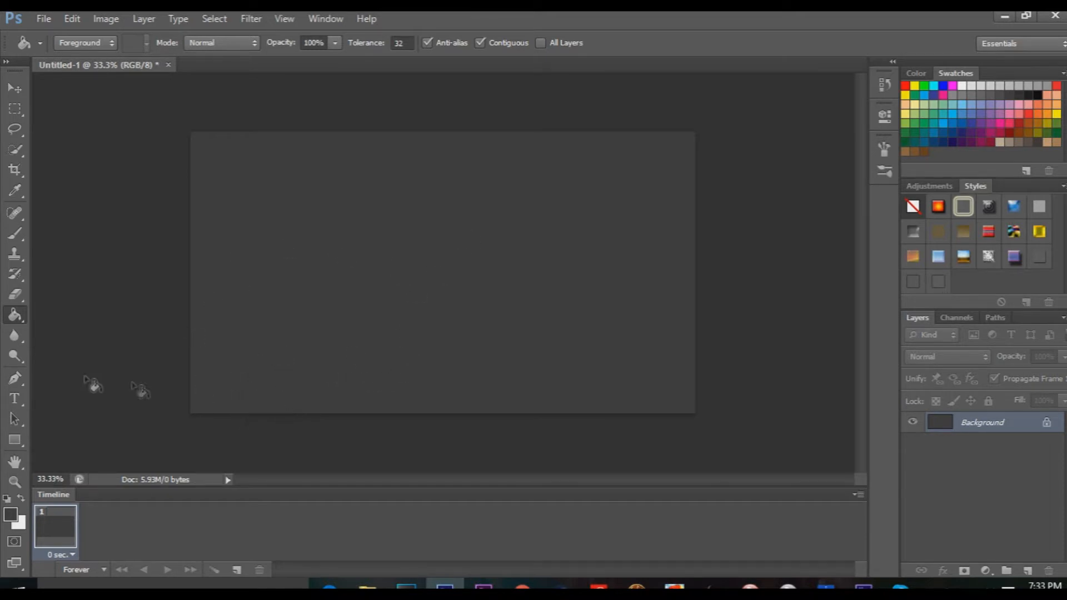
Paint a soft white glow at the middle of the canvas's upper edge with the 432 px brush at 25% opacity.
left_click(15, 233)
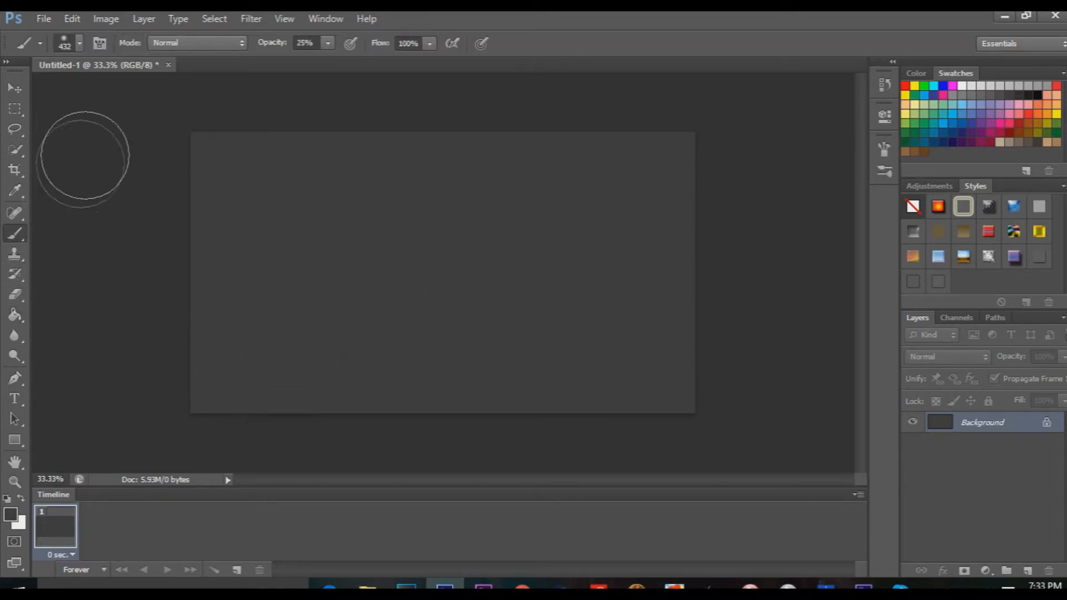
left_click(961, 85)
left_click(425, 113)
left_click(425, 113)
left_click(425, 113)
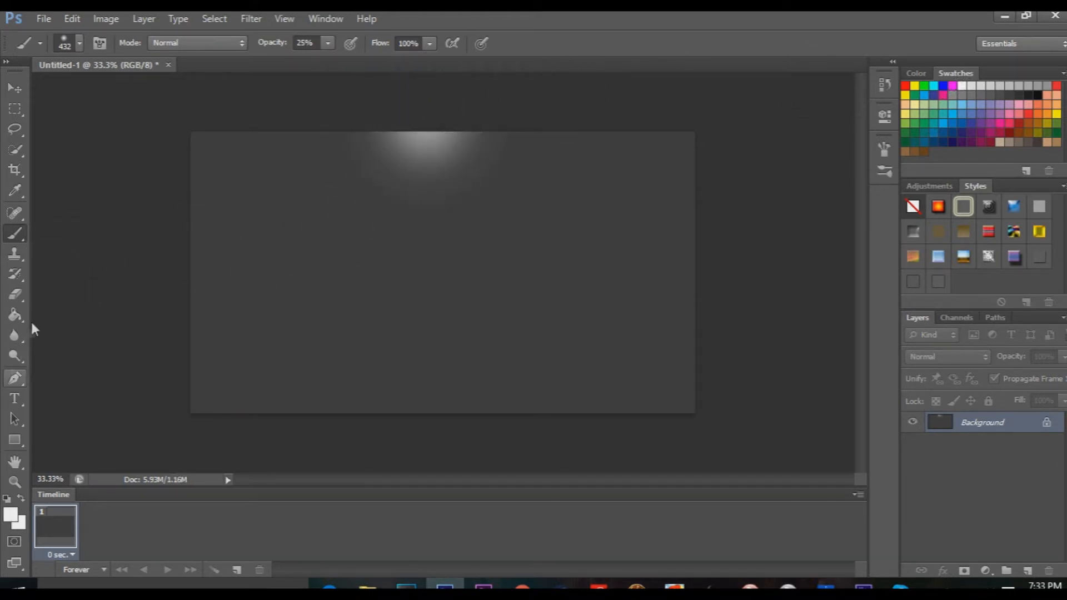
Add the white text YOUTUBE in the left half of the canvas.
left_click(16, 398)
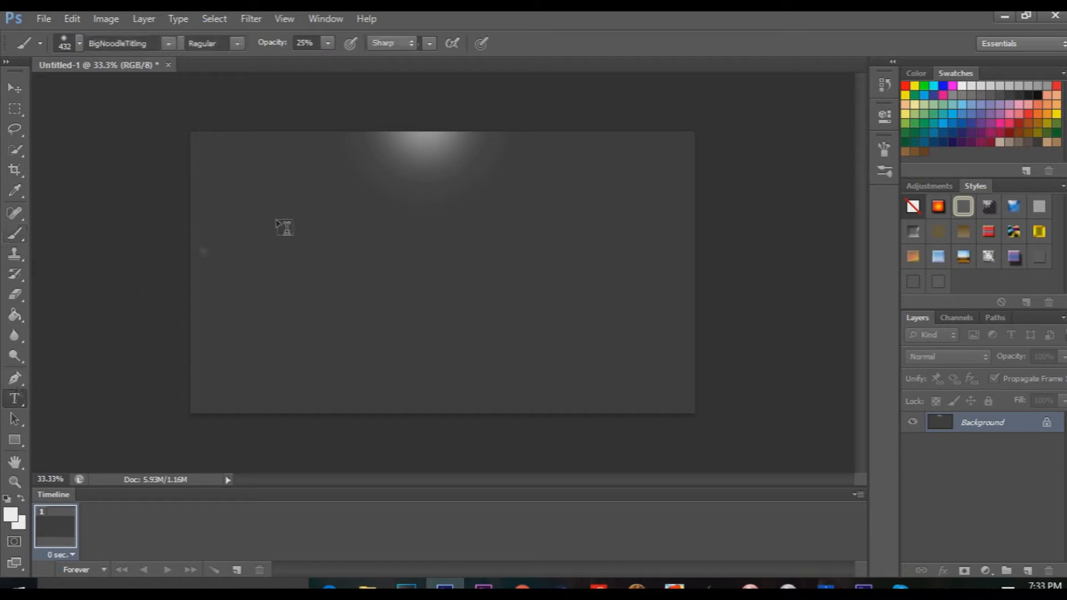
left_click(295, 249)
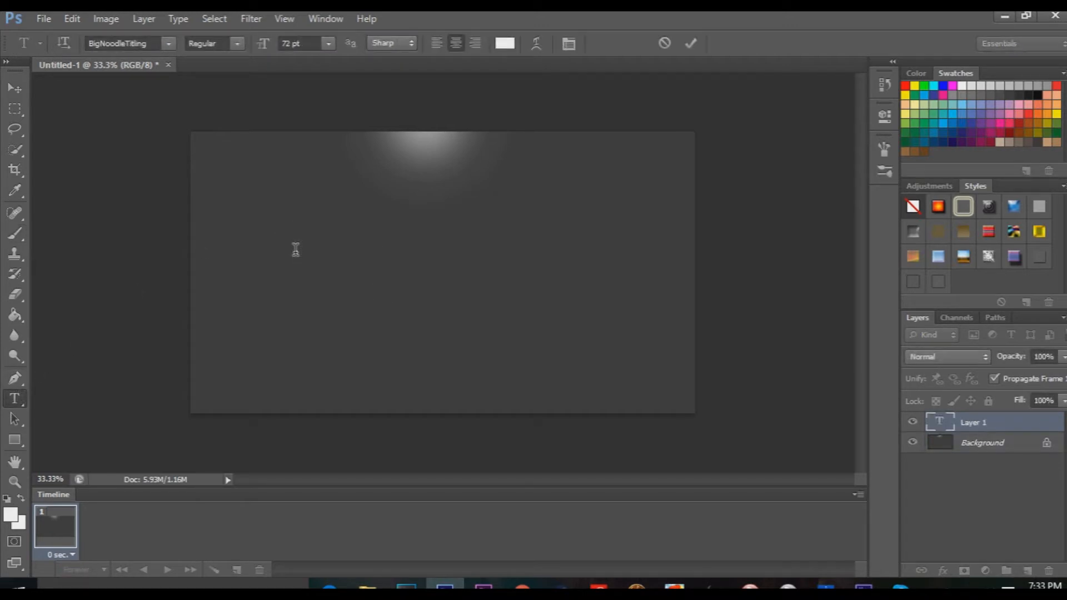
type("YOUTUBE")
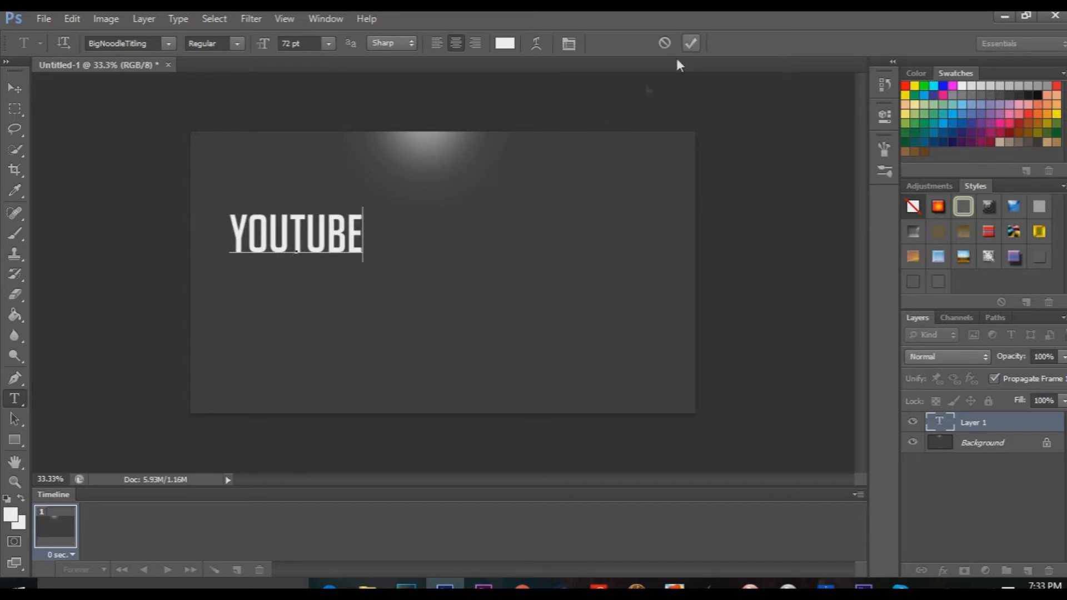
left_click(691, 43)
Add a separate text layer reading TUTORIAL and place it directly below YOUTUBE, aligned at the left edge.
left_click(396, 283)
type("TUTOR")
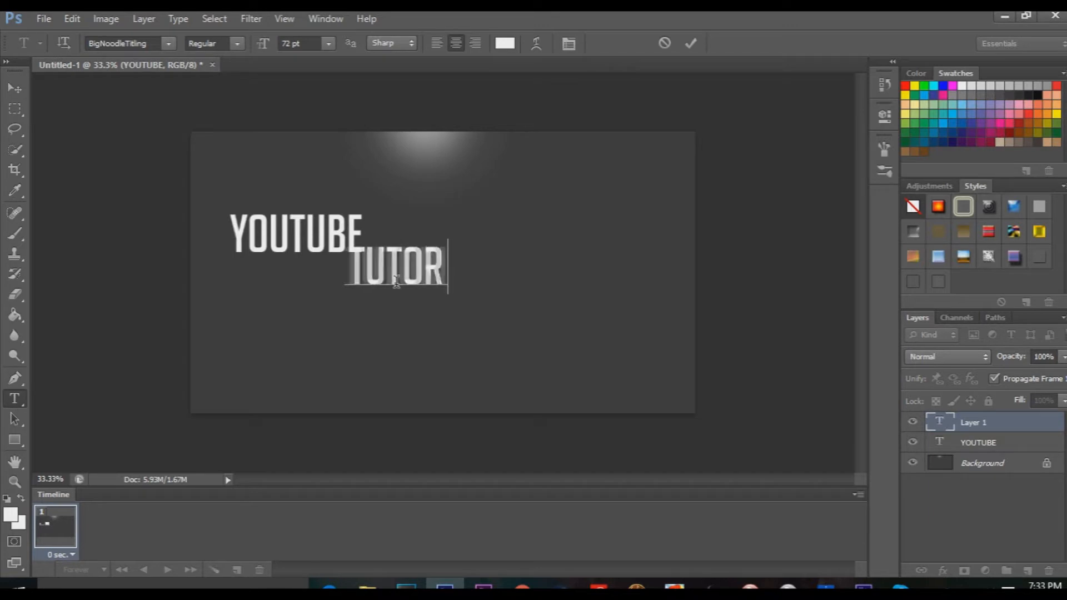
type("IAL")
left_click(692, 44)
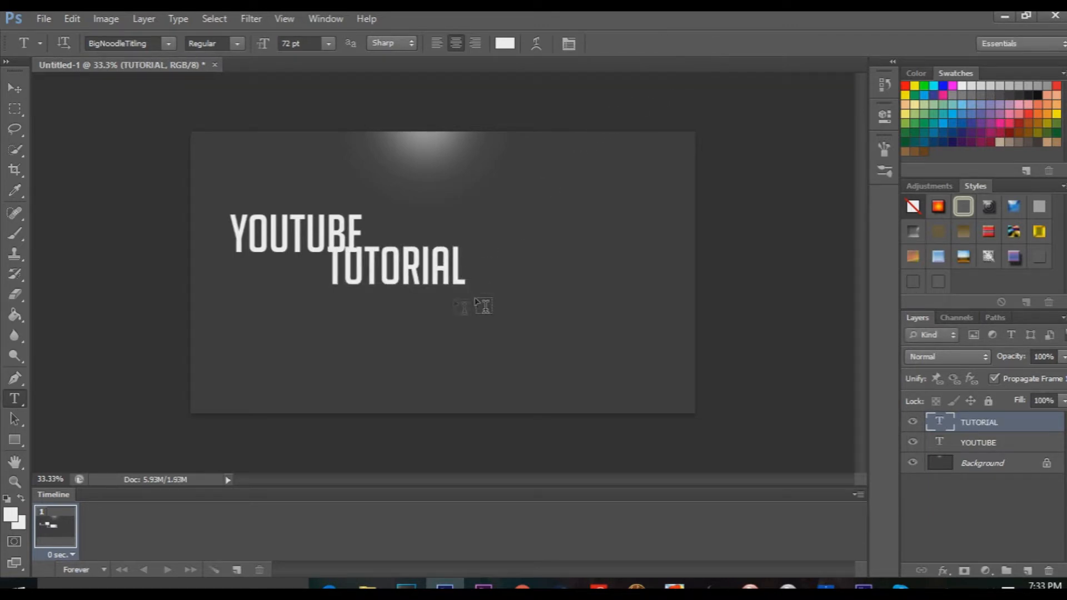
left_click(15, 87)
left_click_drag(337, 277, 252, 281)
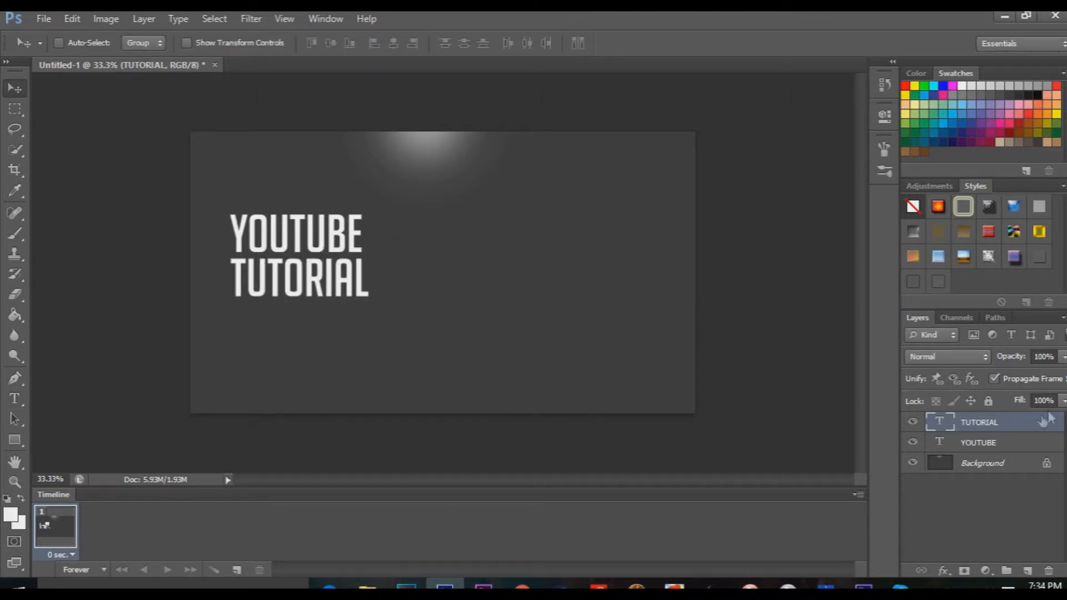
Create a layer group and put the YOUTUBE and TUTORIAL text layers inside it.
left_click(1006, 570)
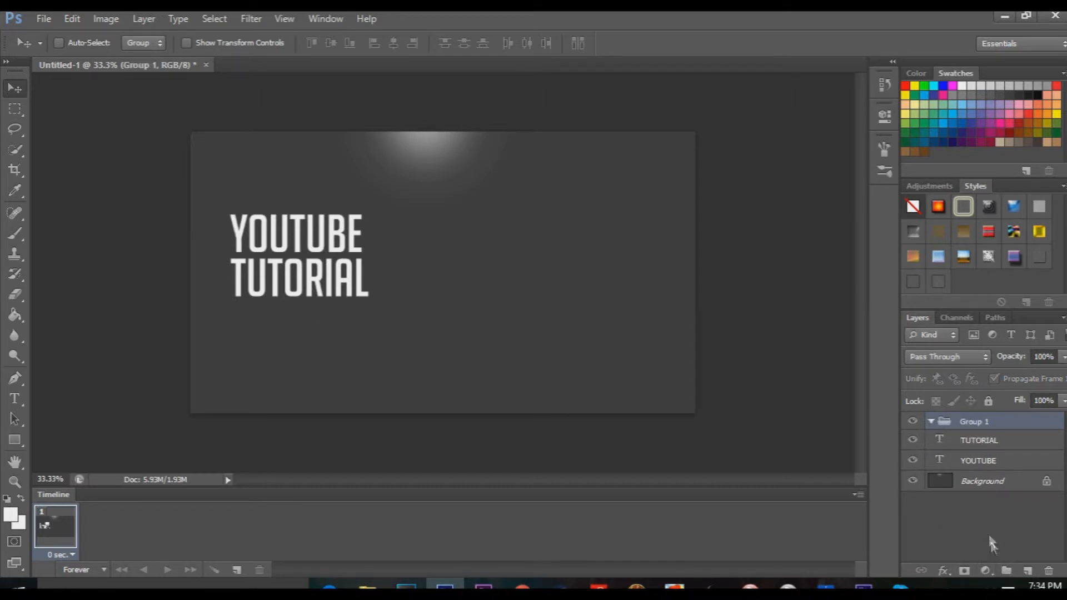
left_click_drag(981, 461, 979, 428)
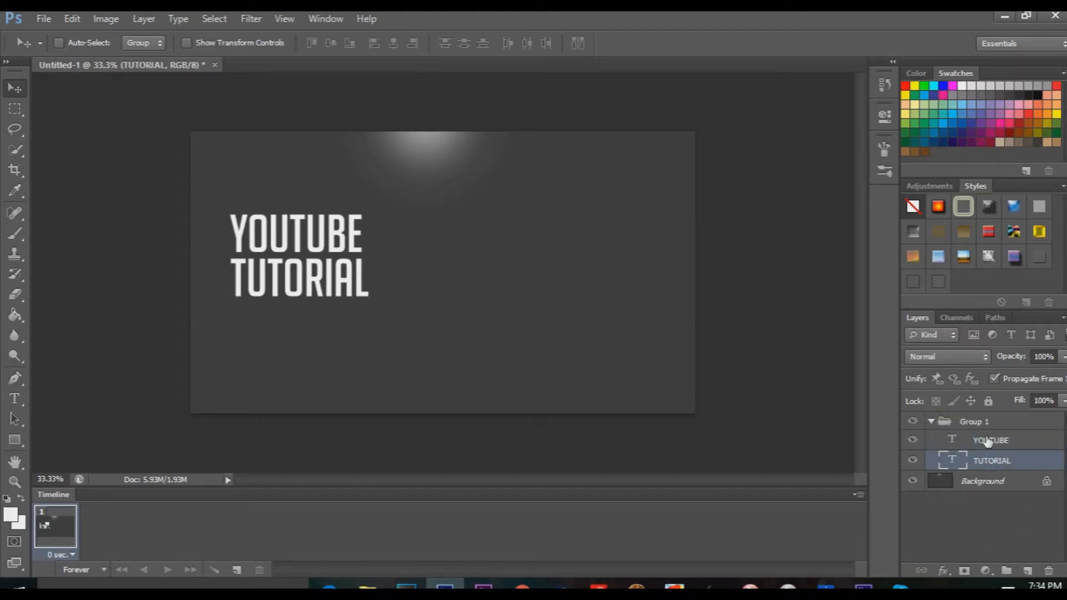
Give the TUTORIAL layer a white (ffffff) Inner Glow with the Overlay blend mode.
double_click(1054, 464)
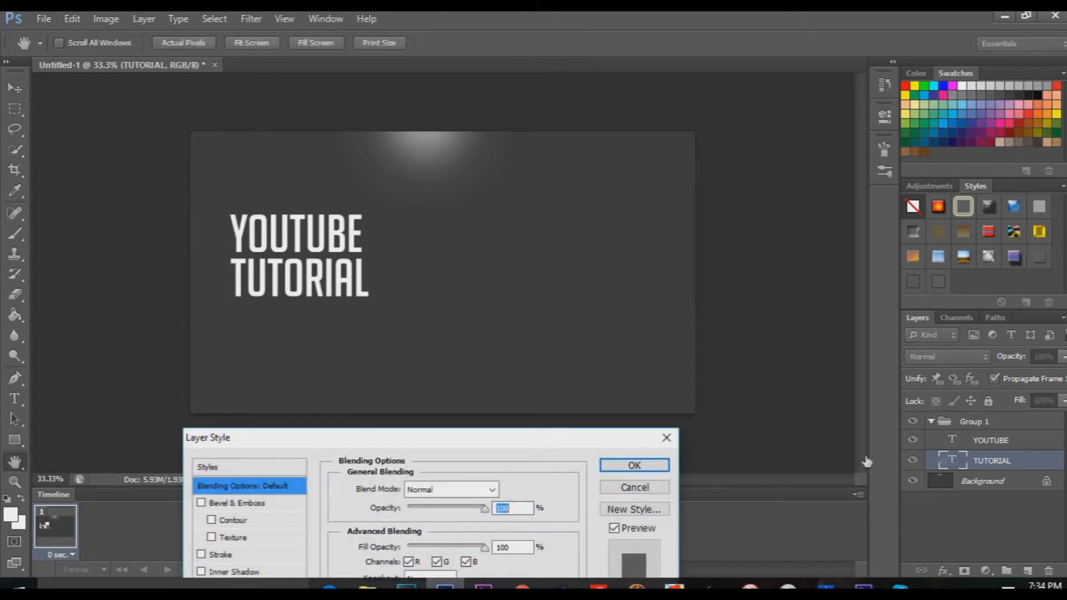
left_click_drag(529, 439, 888, 151)
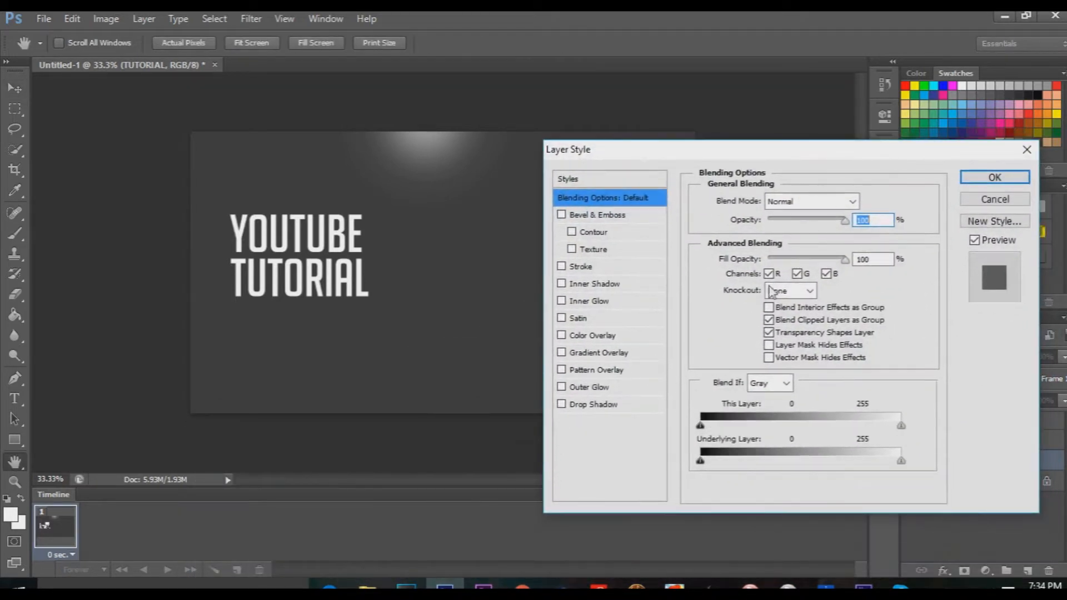
left_click(588, 302)
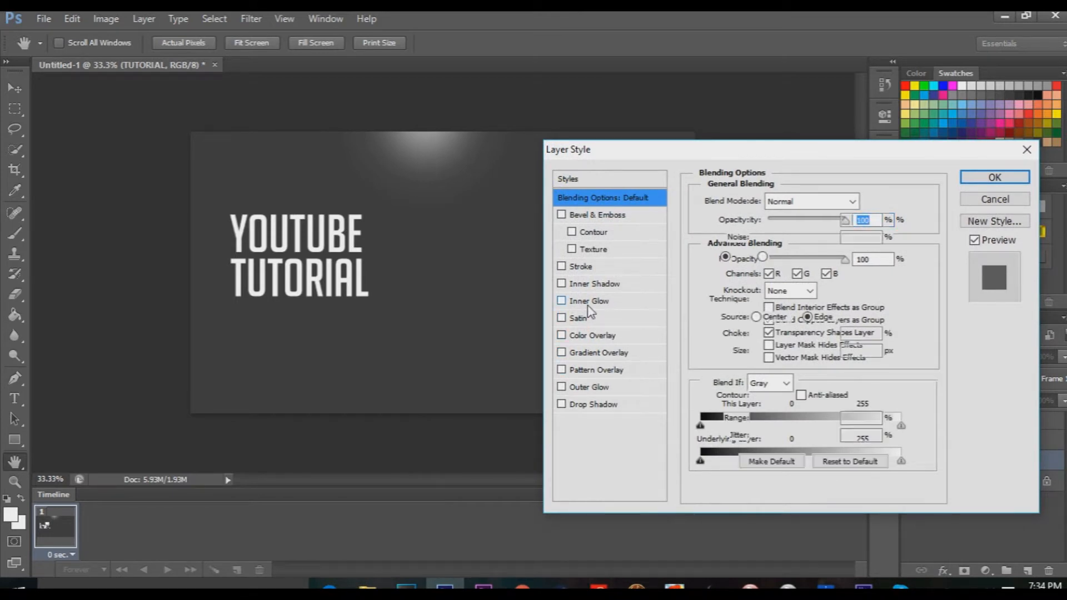
left_click(740, 256)
left_click_drag(695, 243, 631, 197)
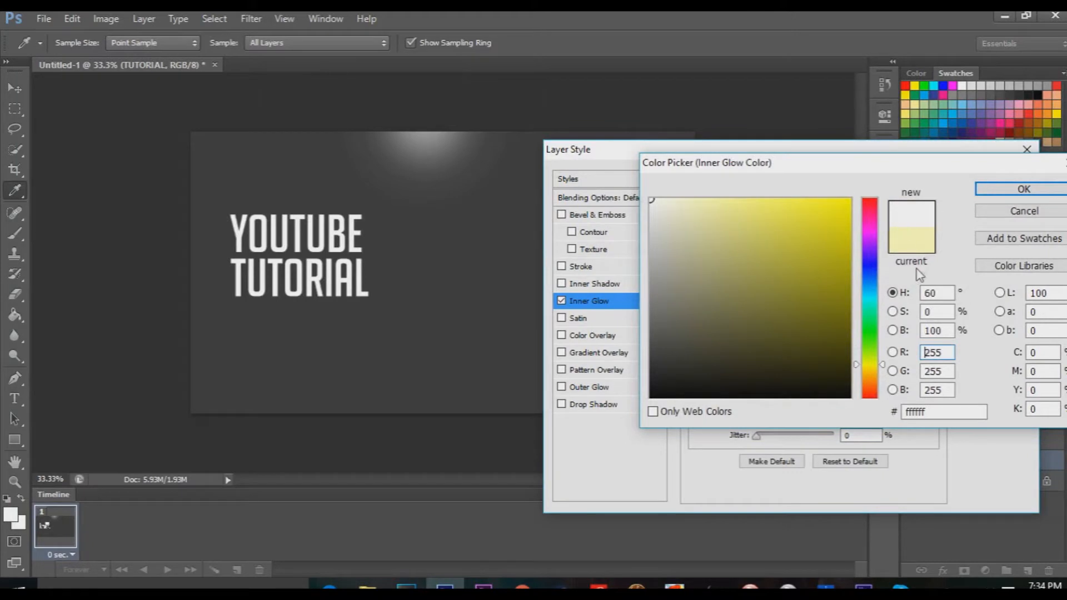
left_click(1000, 189)
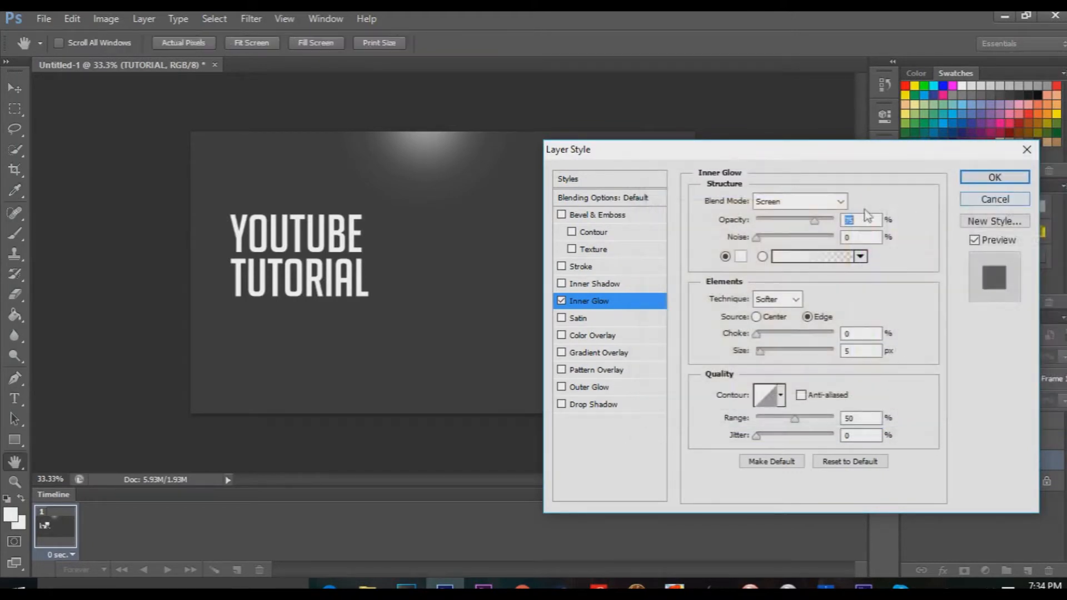
left_click(831, 204)
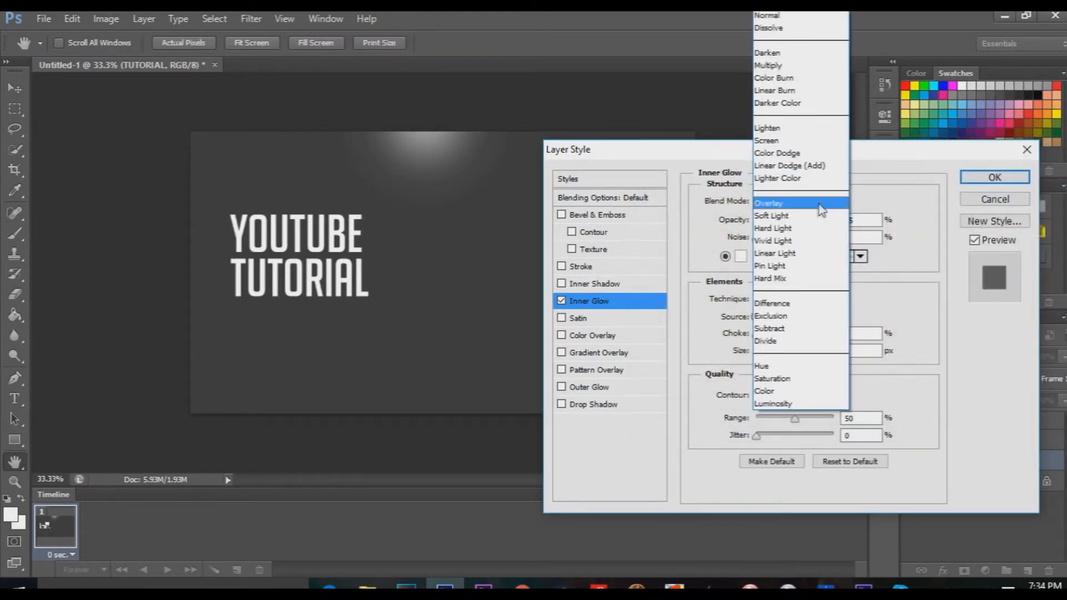
left_click(821, 205)
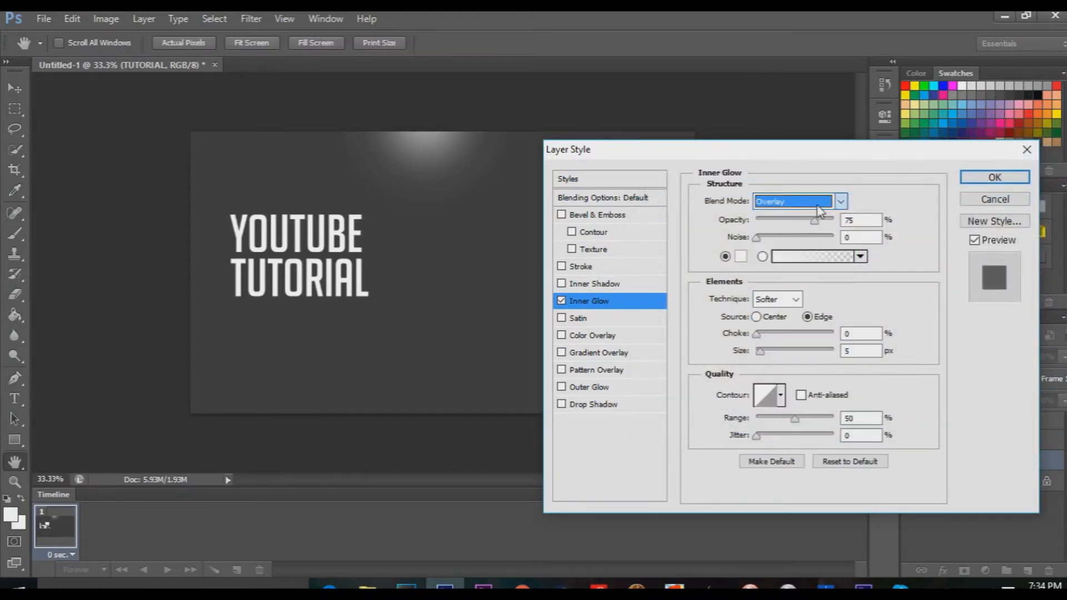
Add a Gradient Overlay to the TUTORIAL layer and load the "grey & white" gradient preset.
left_click(590, 356)
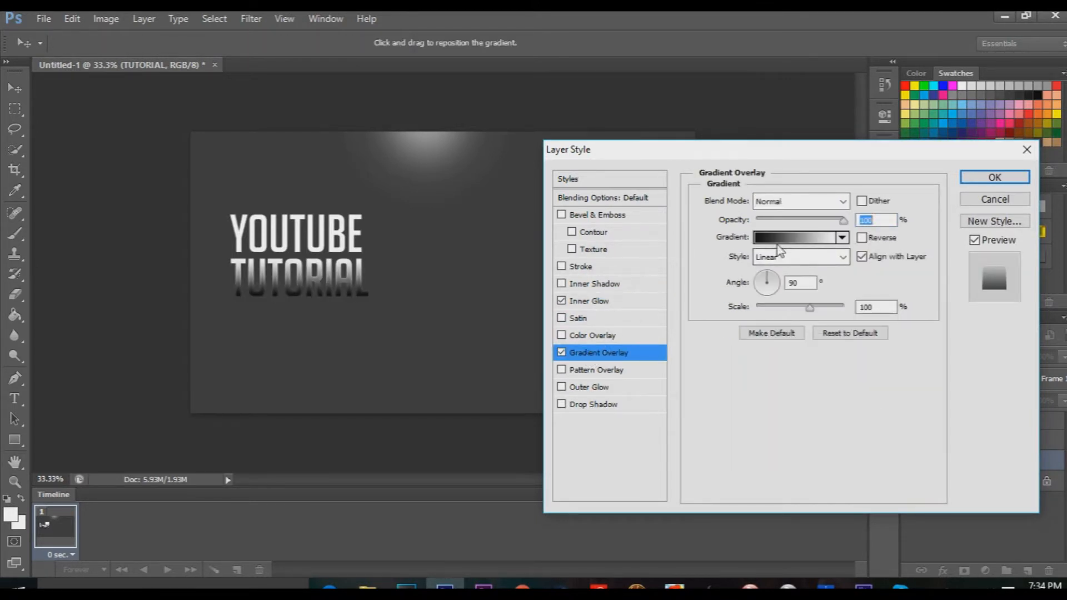
left_click(789, 237)
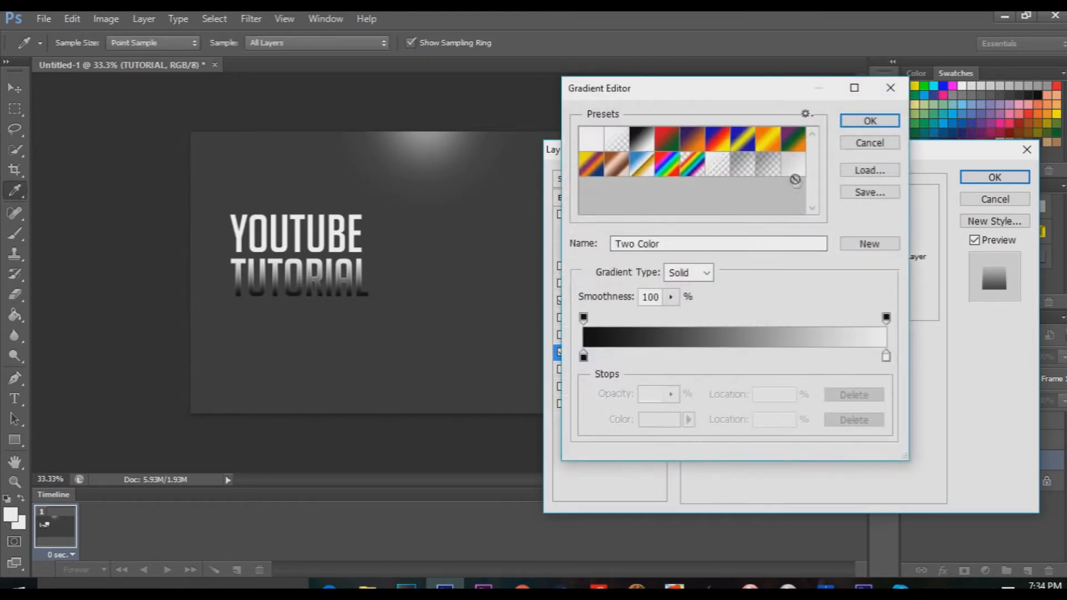
left_click(793, 166)
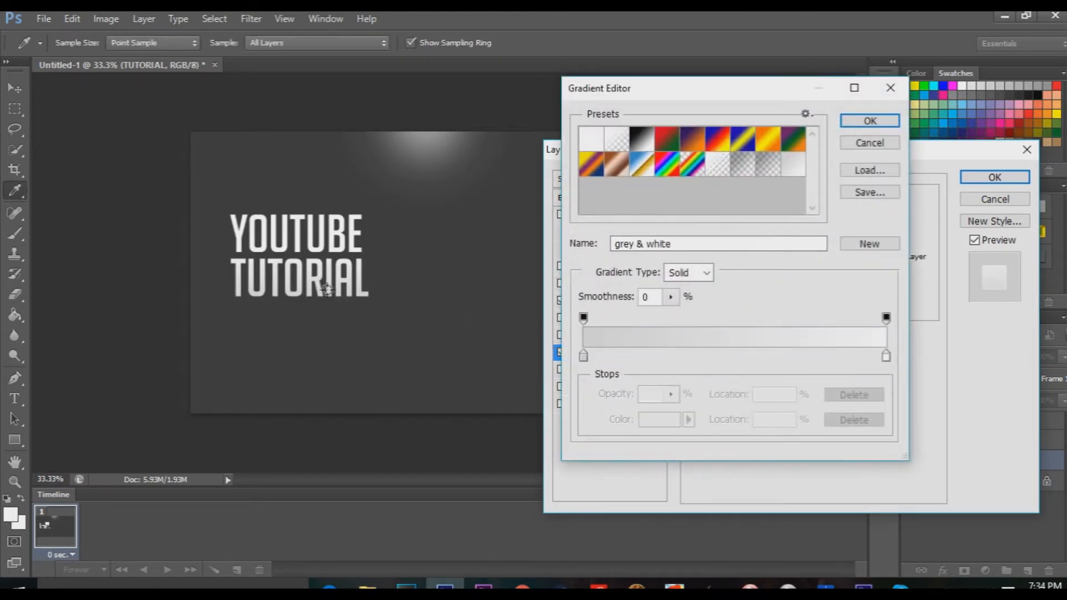
Check the colour values of the start and end stops of the grey and white gradient.
left_click(582, 356)
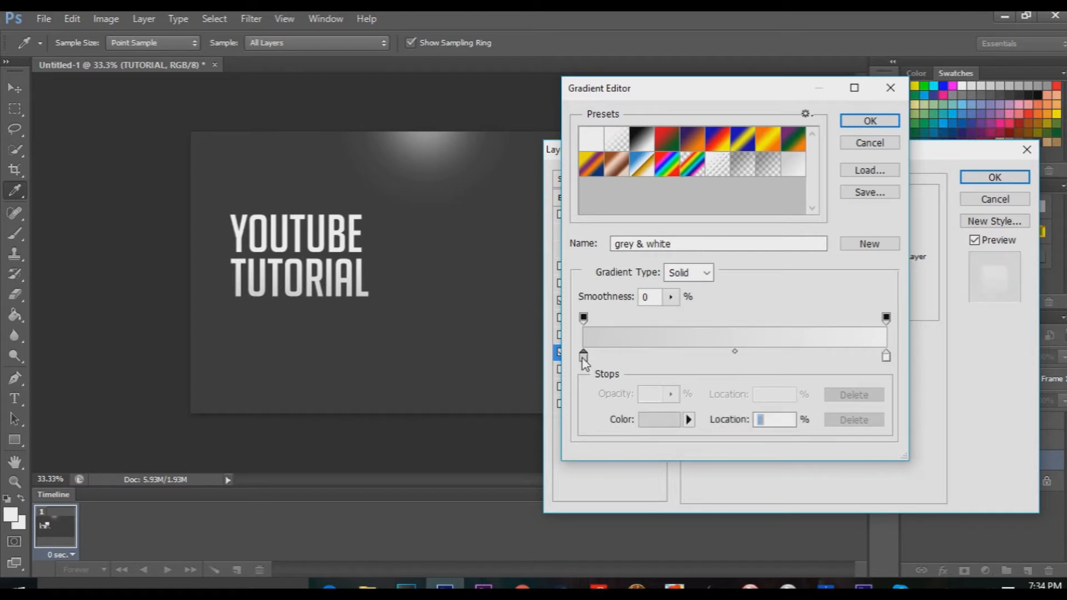
left_click(647, 423)
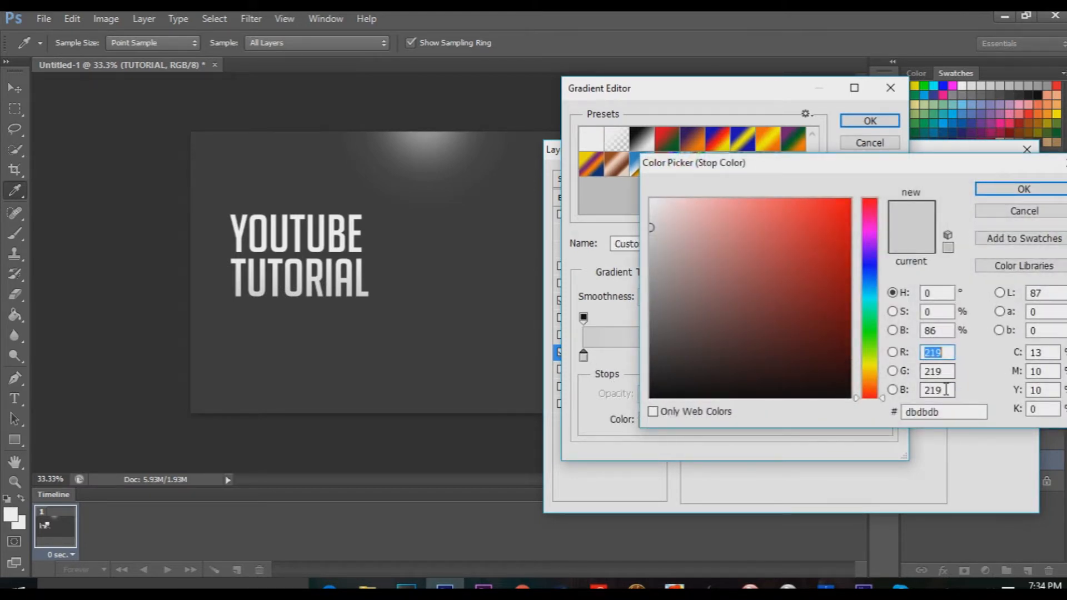
left_click(1002, 194)
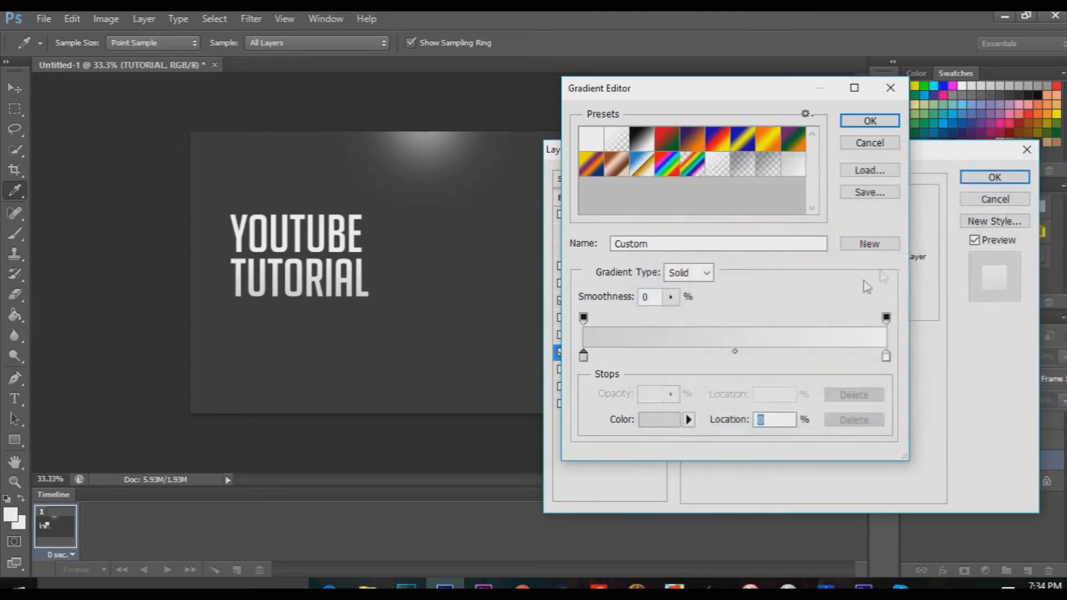
left_click(886, 356)
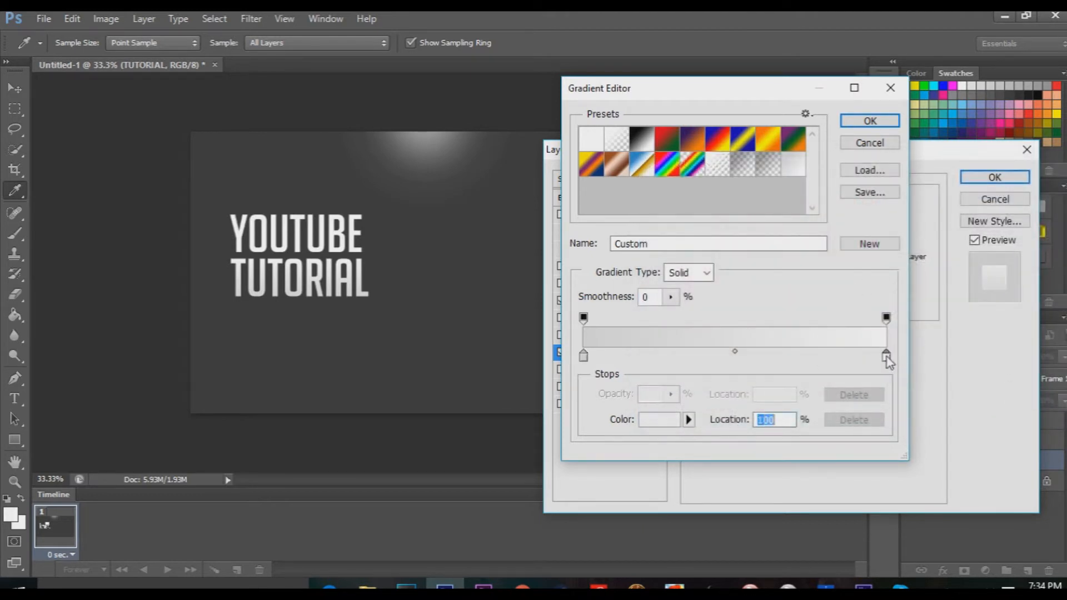
left_click(676, 422)
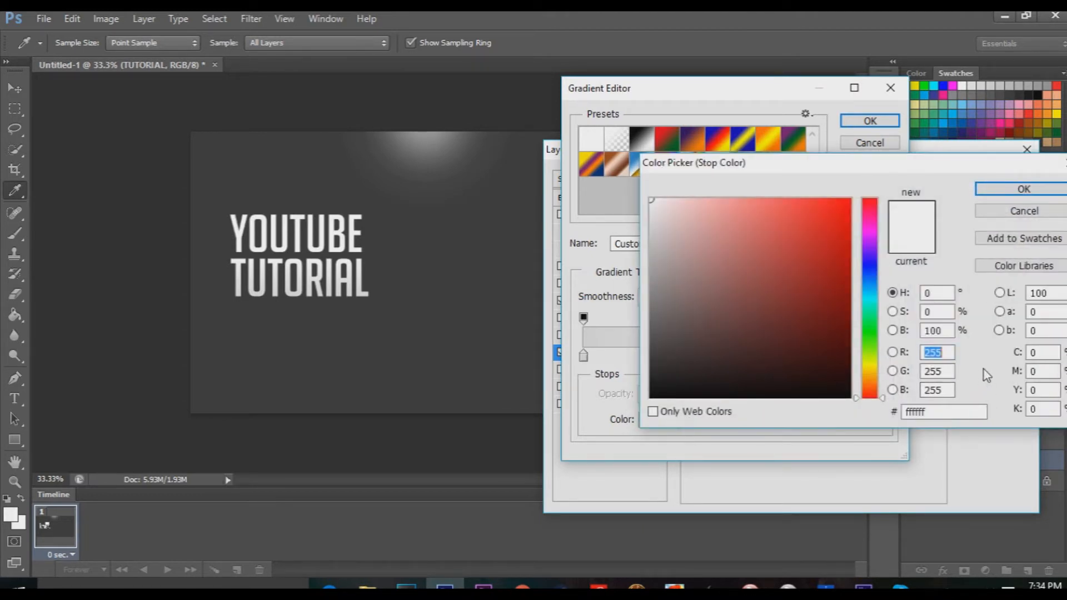
left_click(1024, 190)
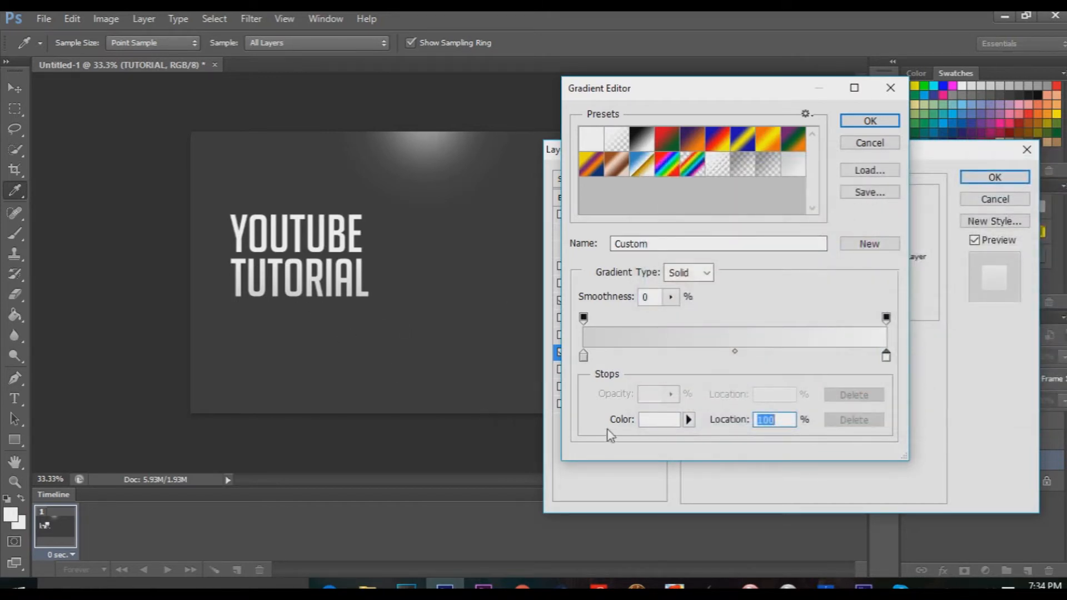
Set the gradient's start stop at 0% to dark red be0101.
left_click(584, 355)
left_click(655, 420)
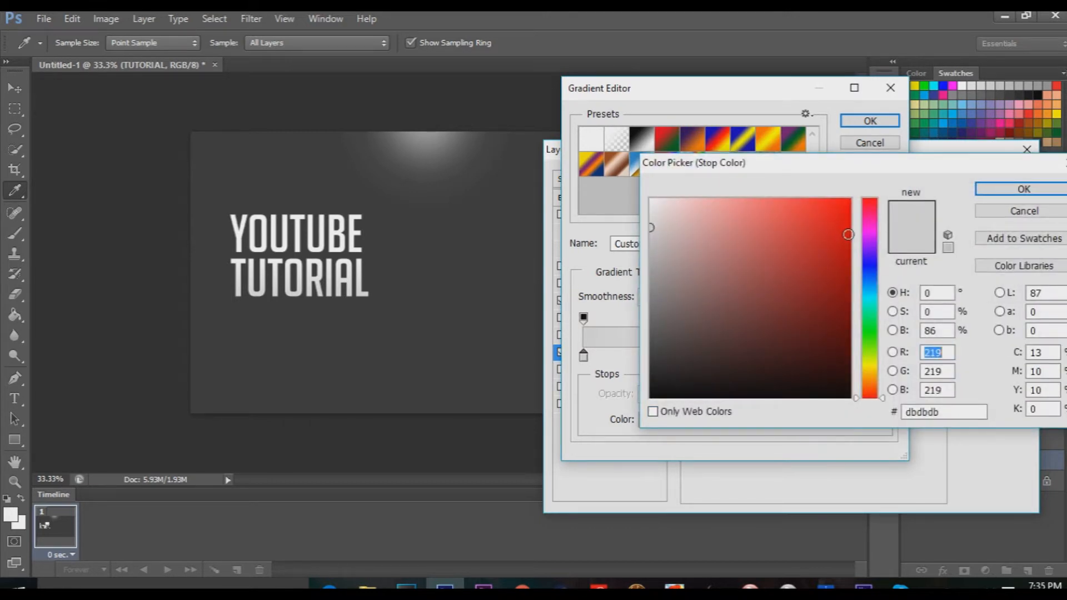
left_click(850, 248)
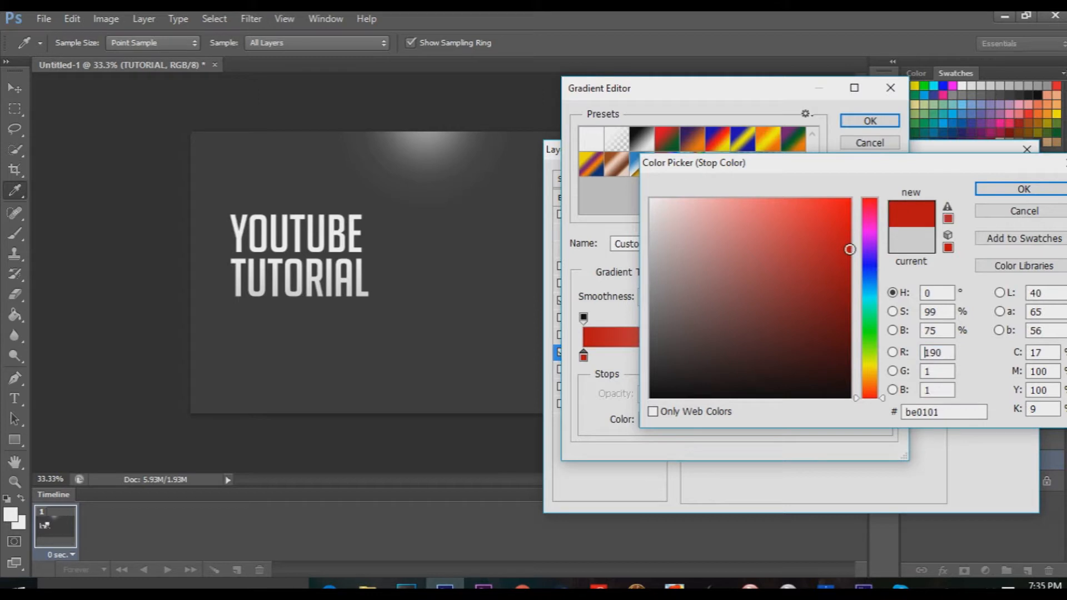
left_click(1000, 189)
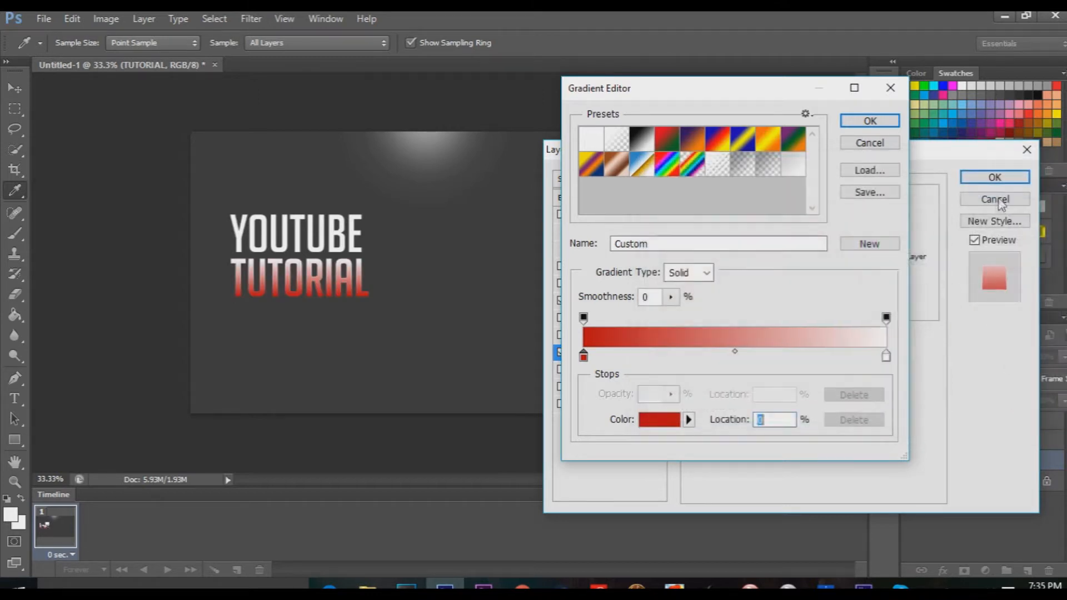
Set the gradient's end stop at 100% to bright red fd0303.
left_click(886, 357)
left_click(649, 425)
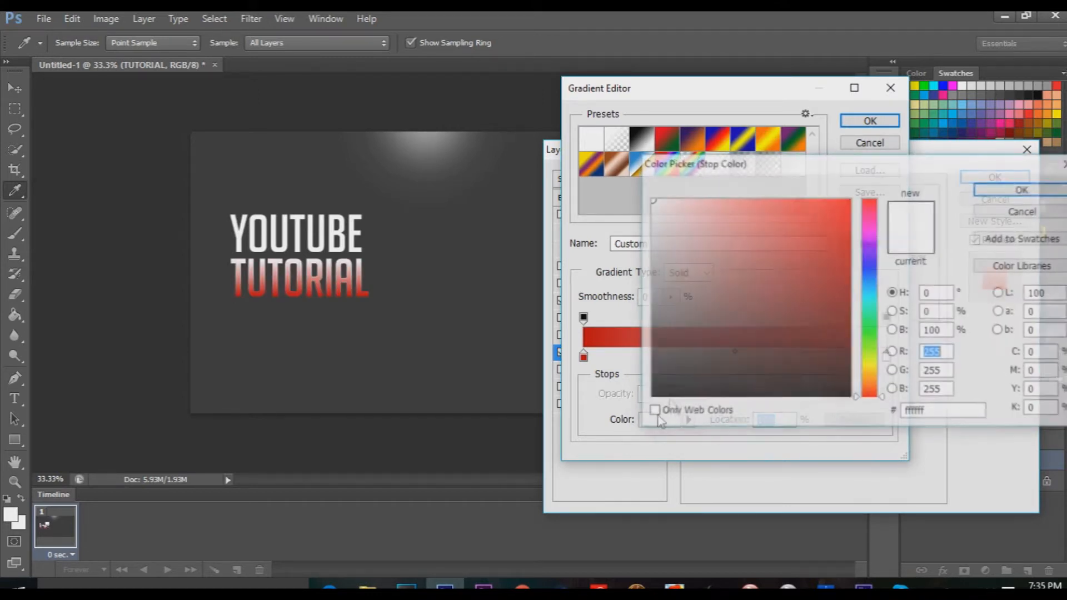
left_click(848, 199)
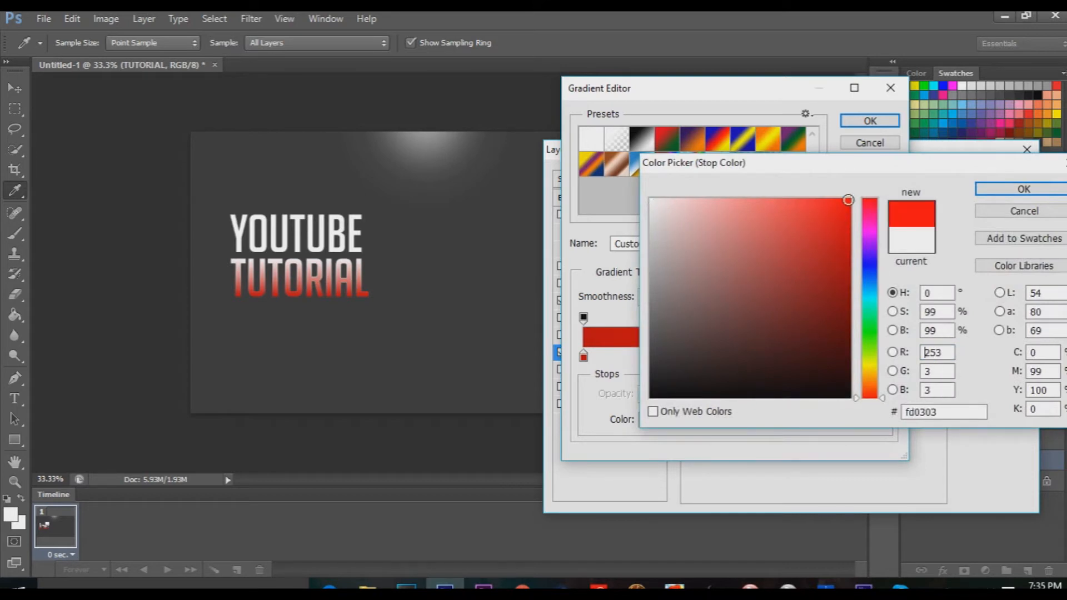
left_click(1024, 189)
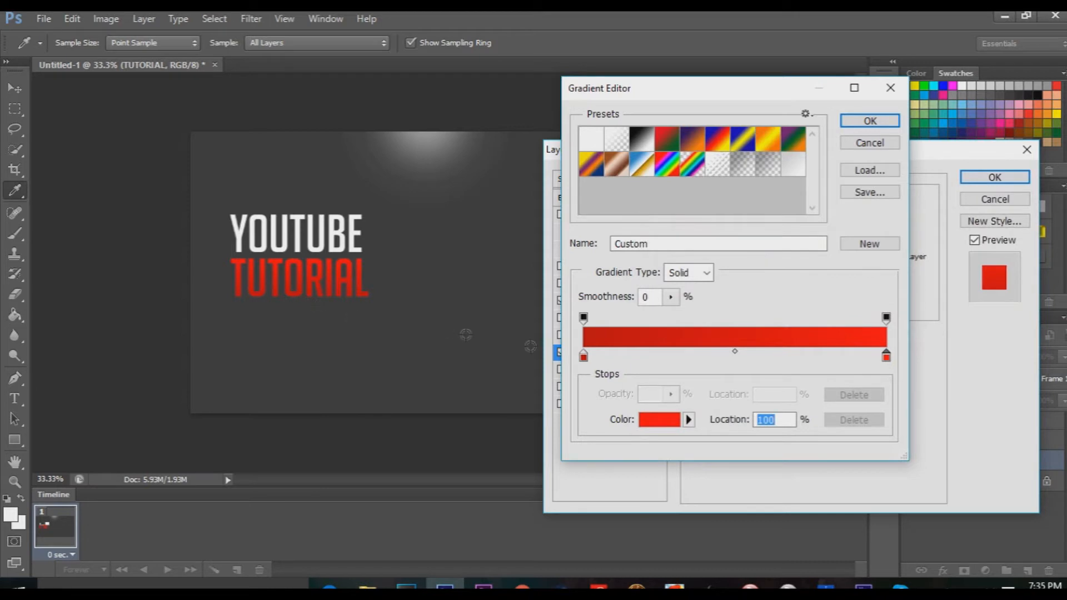
Apply the red gradient overlay to the TUTORIAL text layer.
left_click(862, 119)
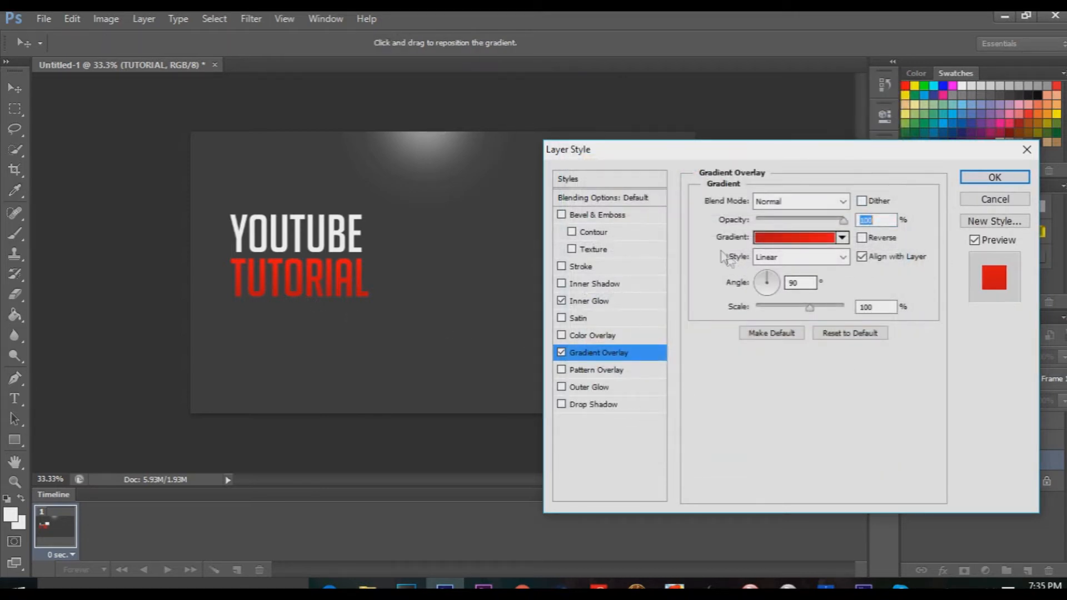
left_click(984, 179)
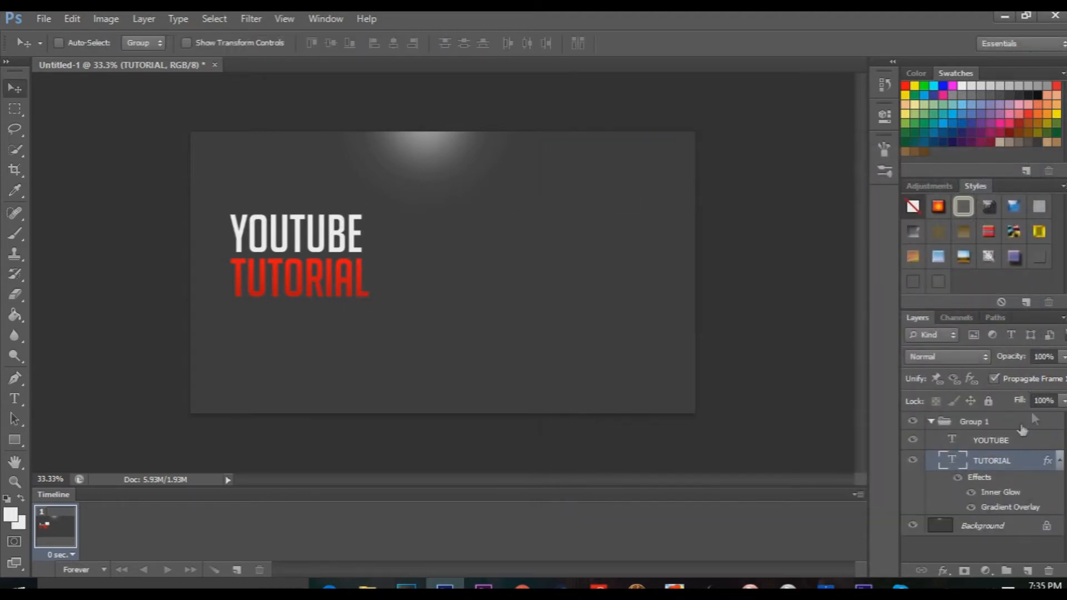
Add an Inner Glow to the YOUTUBE layer with a white colour and Overlay blend mode.
left_click(1040, 442)
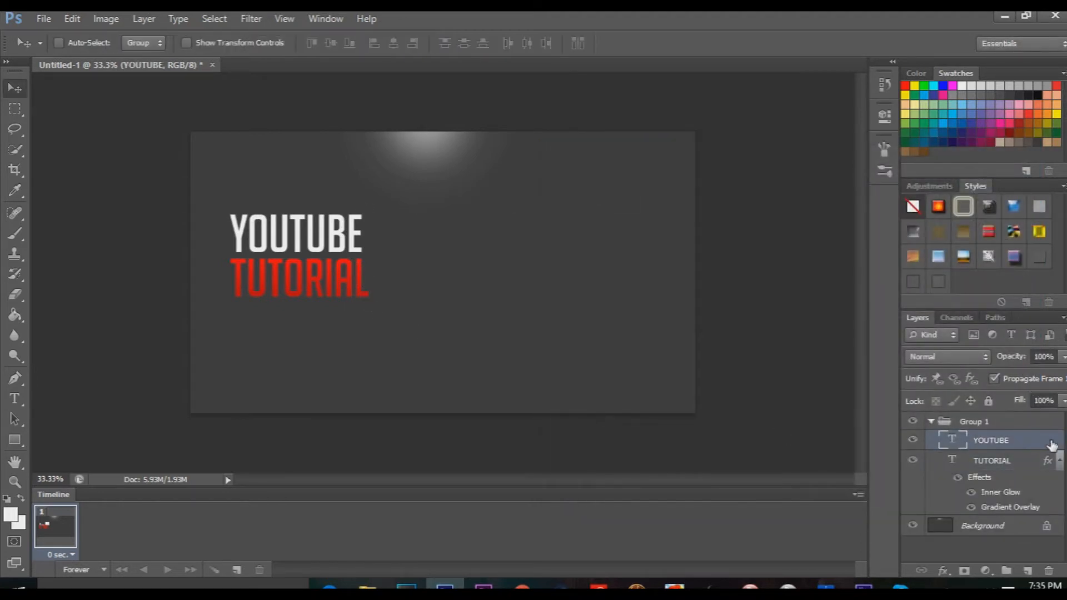
double_click(1051, 445)
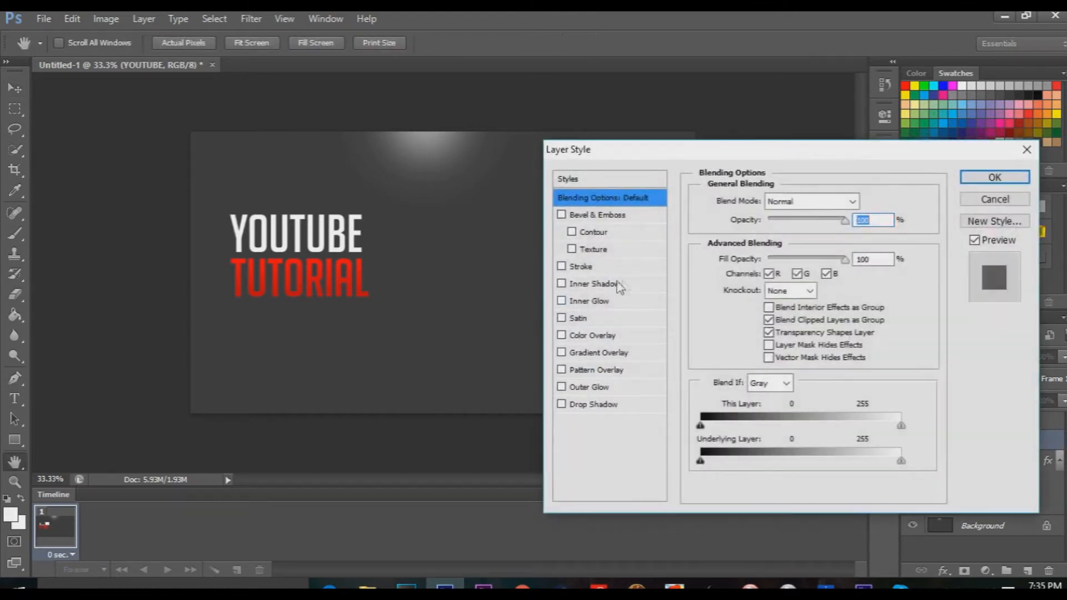
left_click(587, 301)
left_click(741, 256)
left_click_drag(667, 217, 633, 200)
left_click(1006, 189)
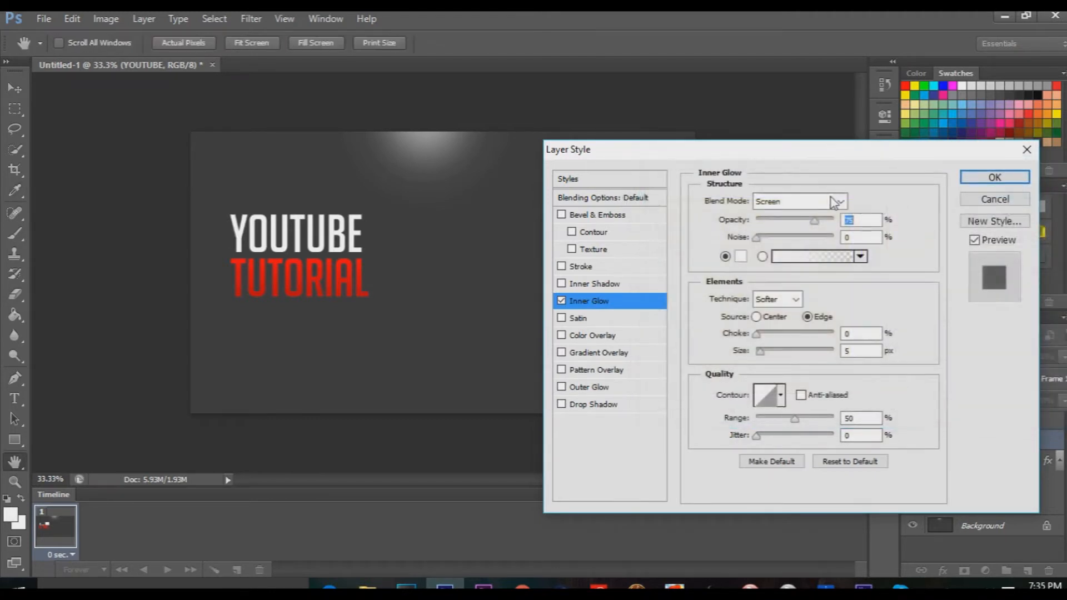
left_click(819, 201)
left_click(821, 208)
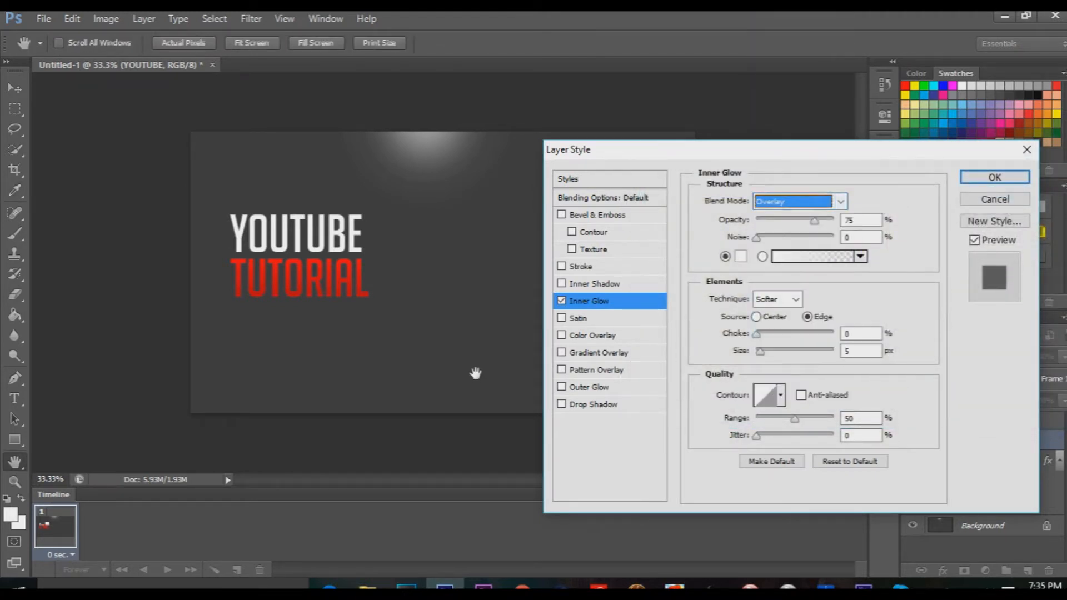
Add a Gradient Overlay to the YOUTUBE layer using the "grey & white" gradient preset.
left_click(580, 354)
left_click(794, 253)
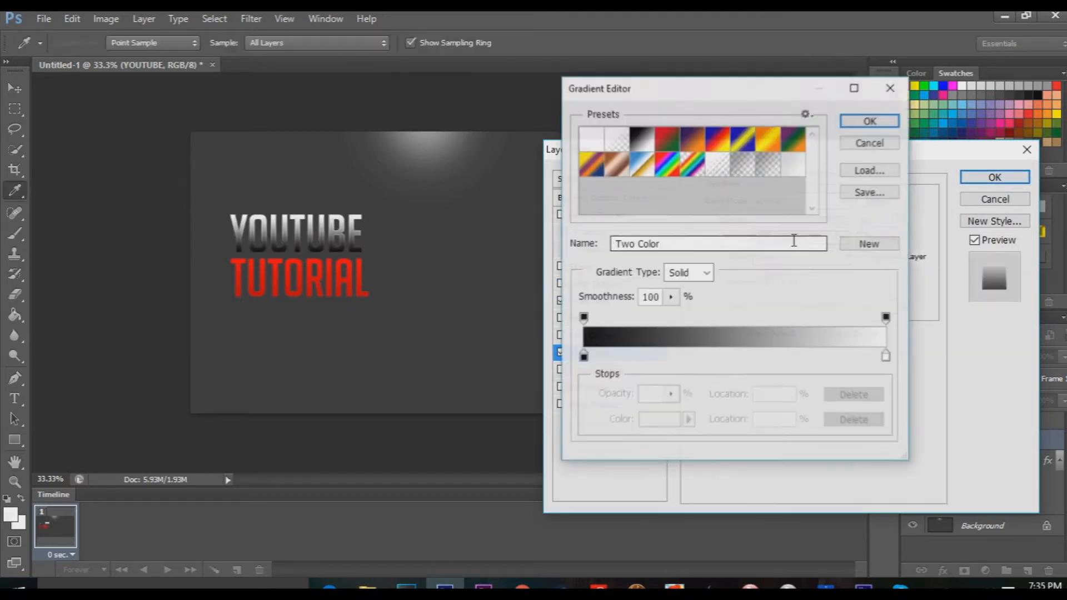
left_click(787, 174)
left_click(869, 122)
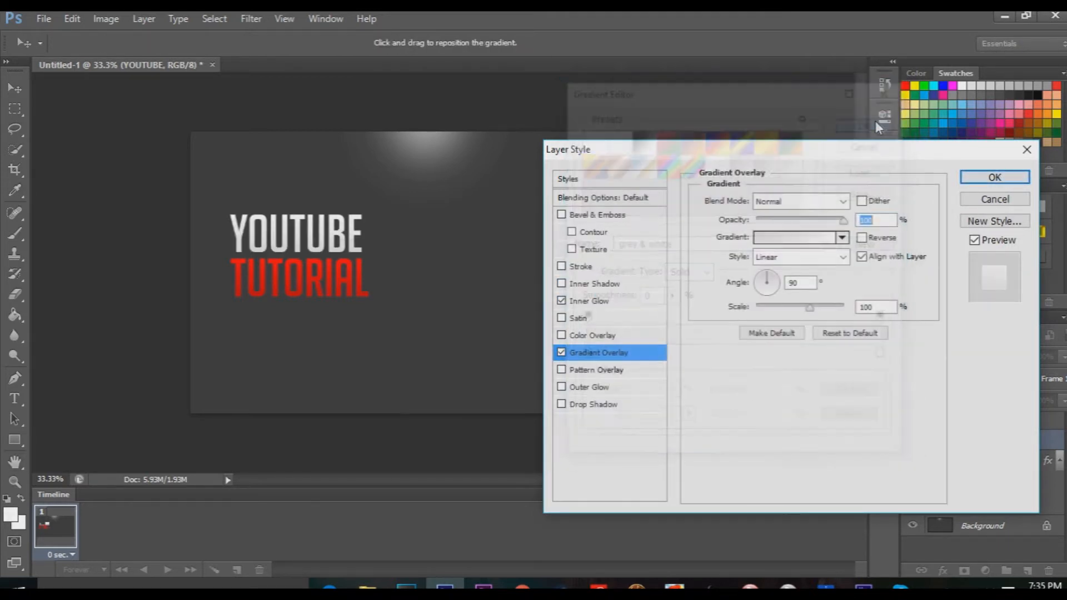
left_click(995, 176)
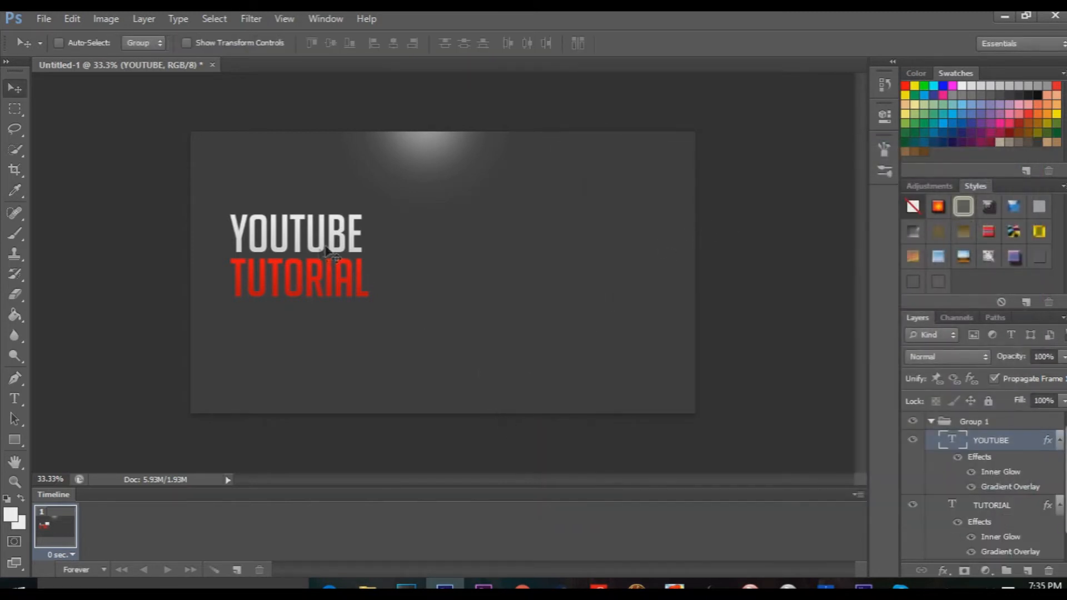
Collapse Group 1 and give it an Outer Glow with Normal blend mode and black 000000 as the colour.
left_click(931, 422)
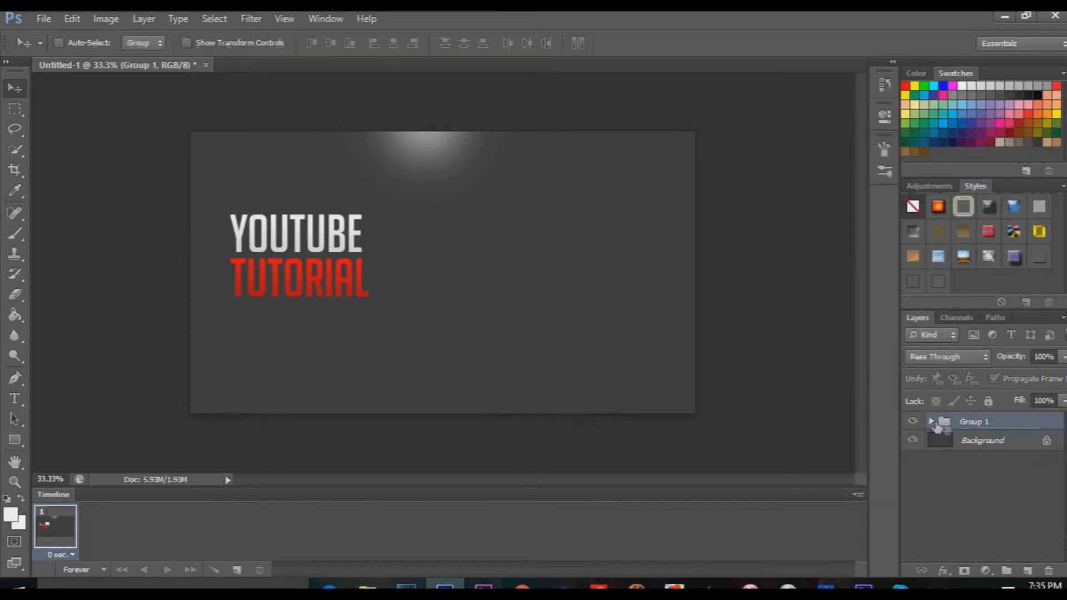
right_click(998, 426)
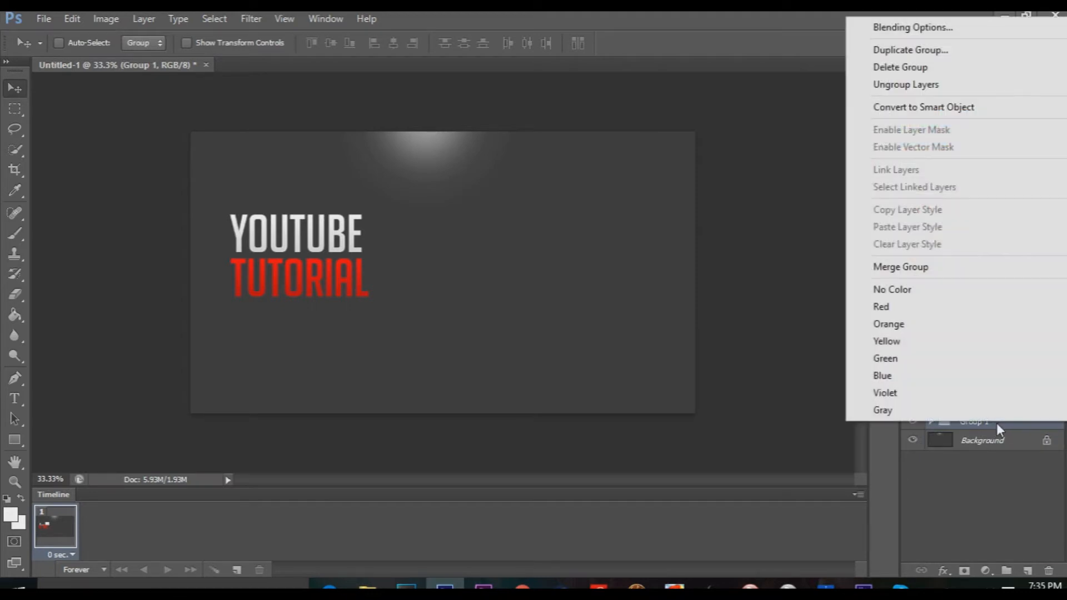
key("Escape")
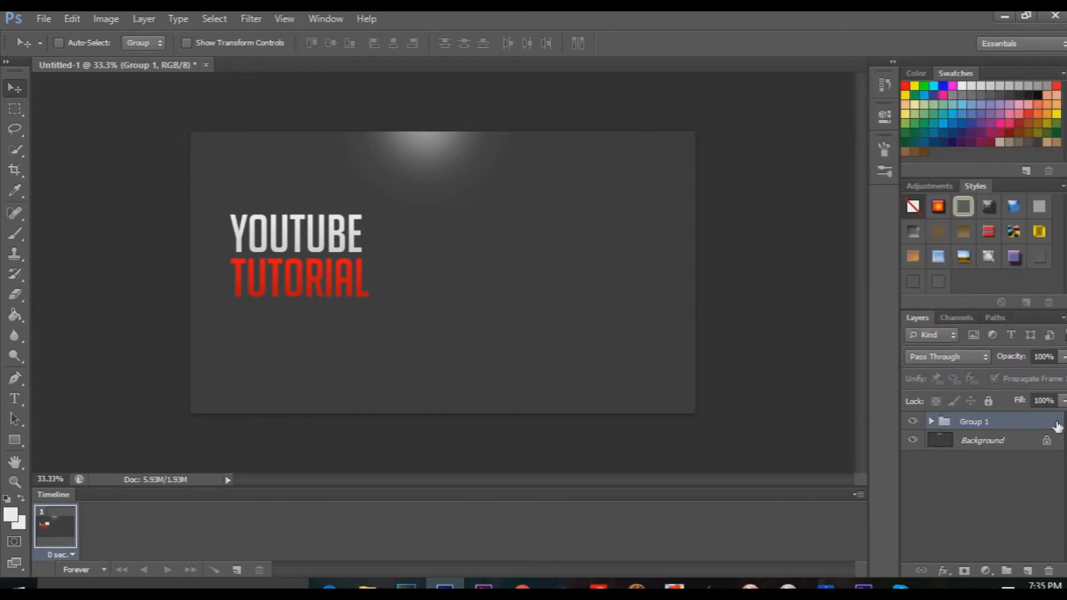
double_click(1057, 427)
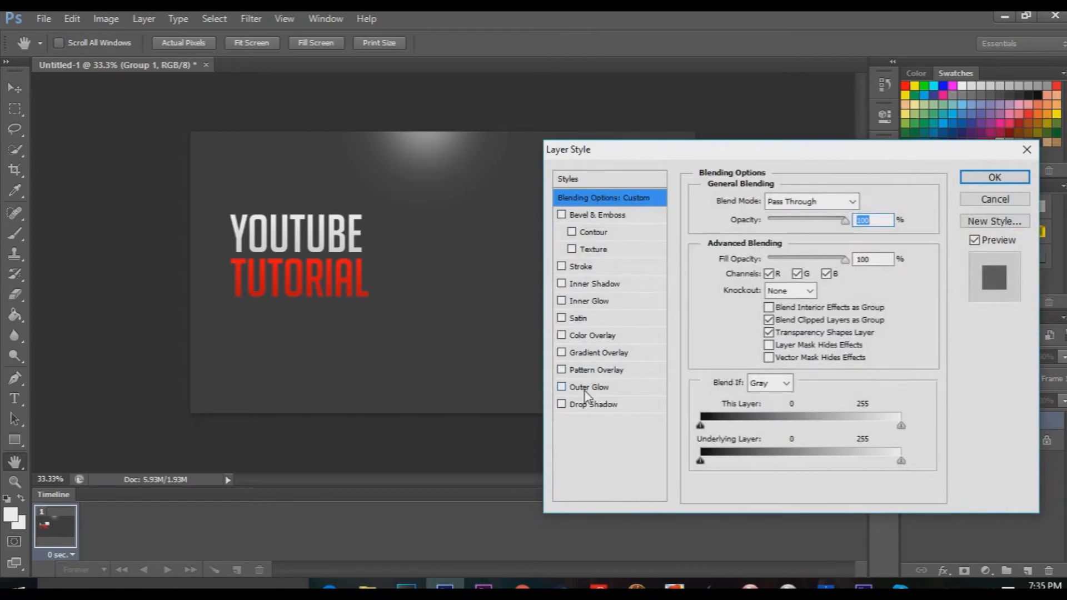
left_click(586, 388)
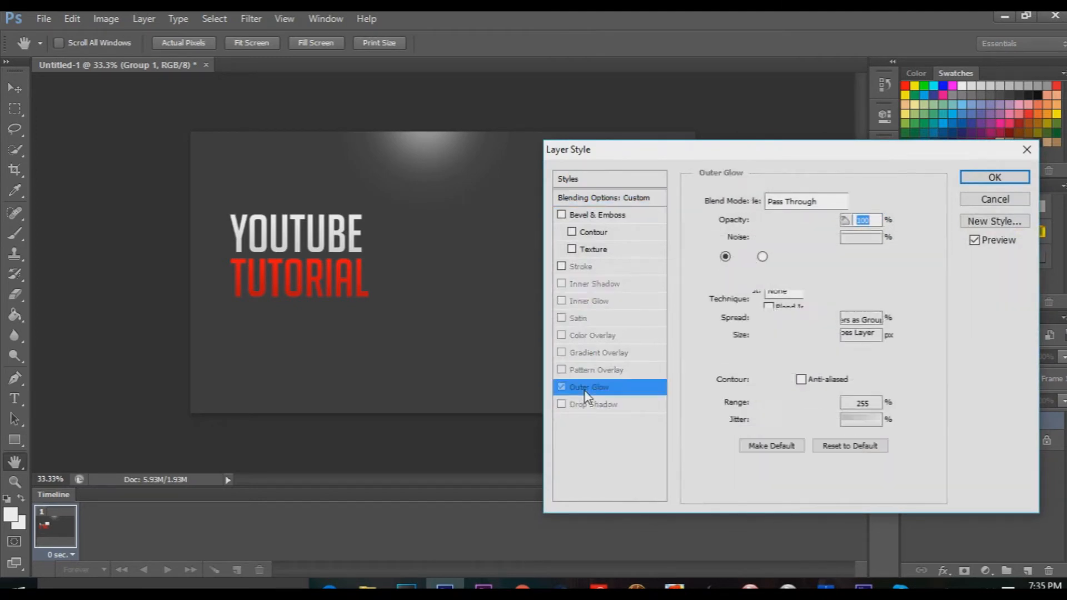
left_click(792, 201)
left_click(772, 23)
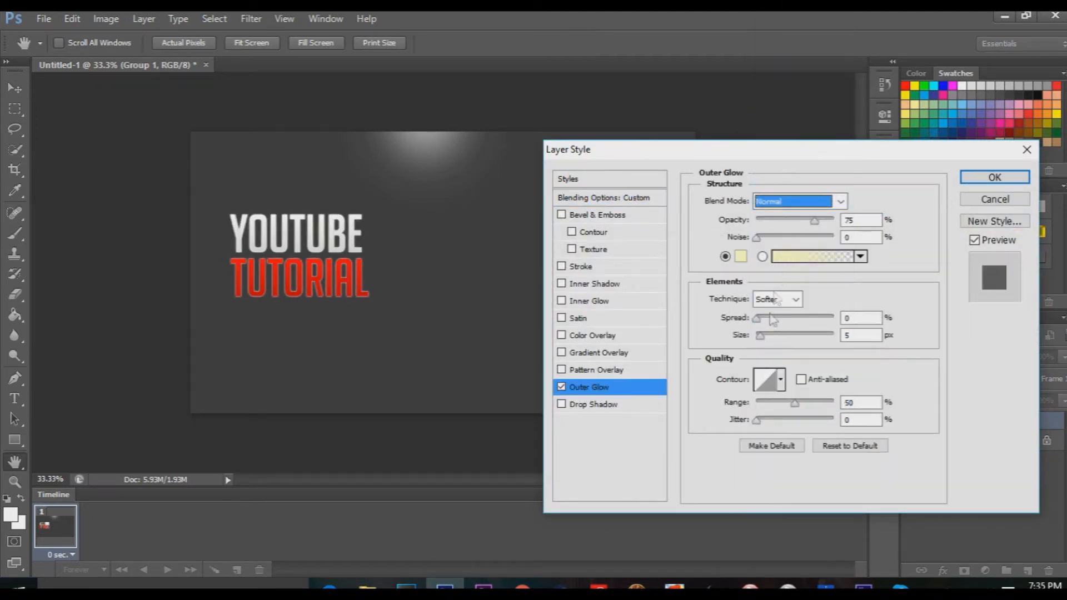
left_click(740, 256)
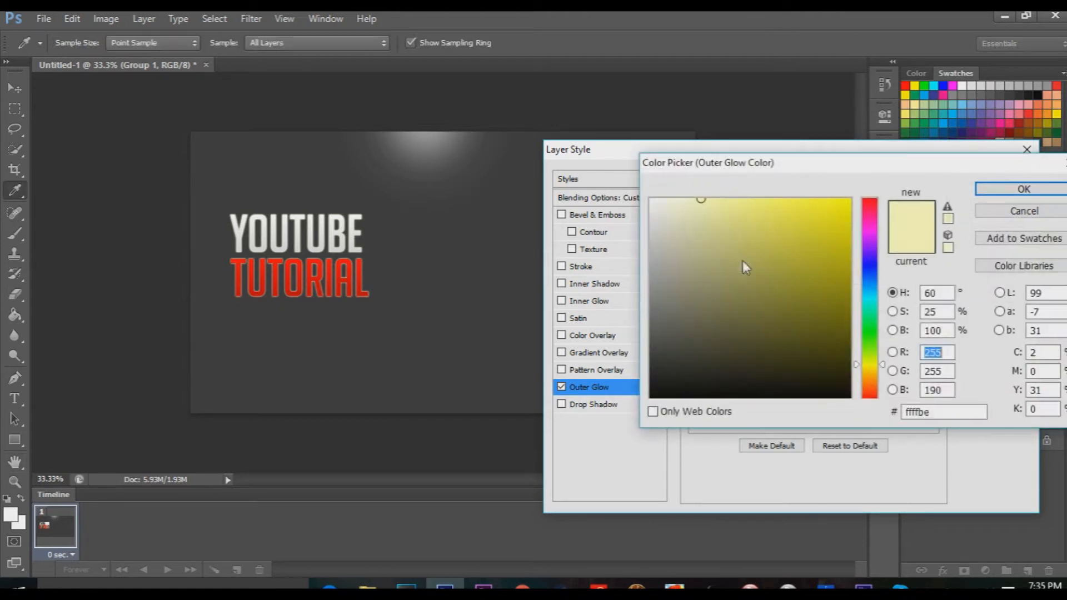
left_click_drag(738, 317, 629, 404)
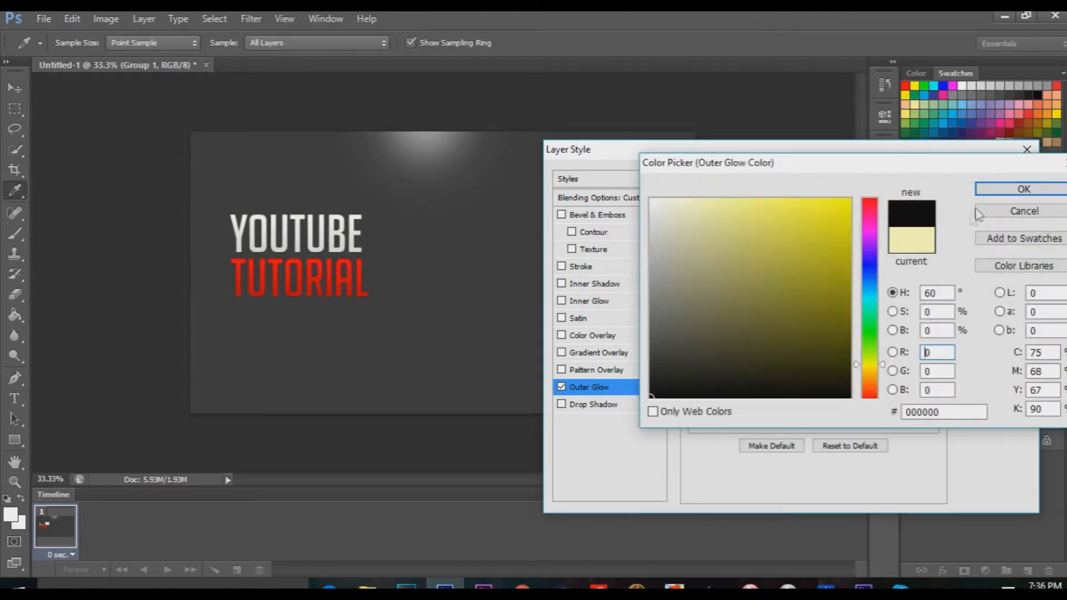
left_click(1017, 189)
Set the group's outer glow to a size of 51 px and 100% opacity, and apply it.
left_click_drag(760, 335, 774, 337)
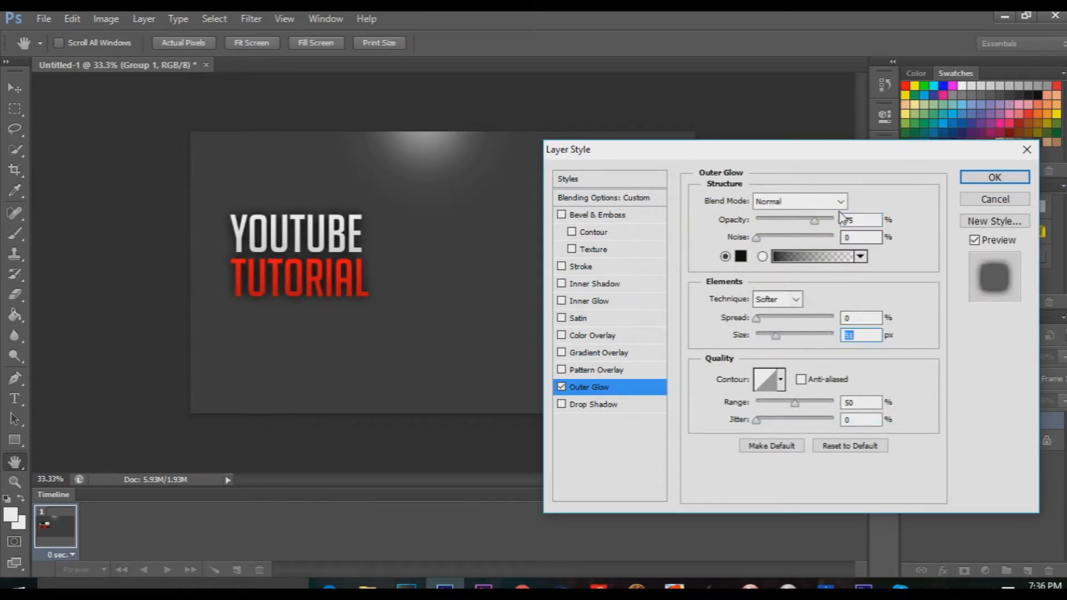
left_click_drag(815, 222, 843, 221)
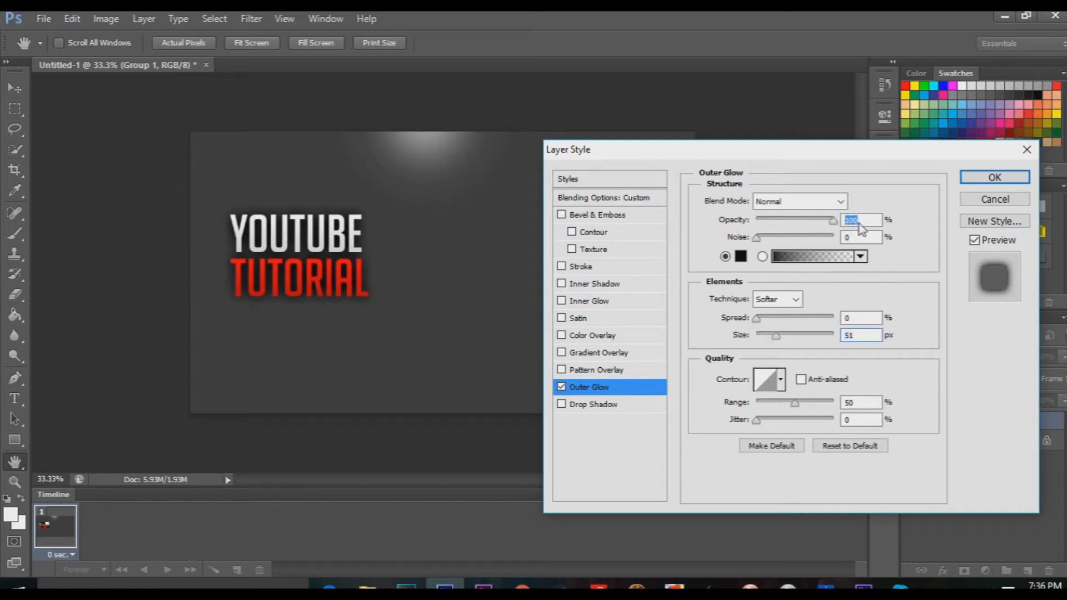
left_click(994, 178)
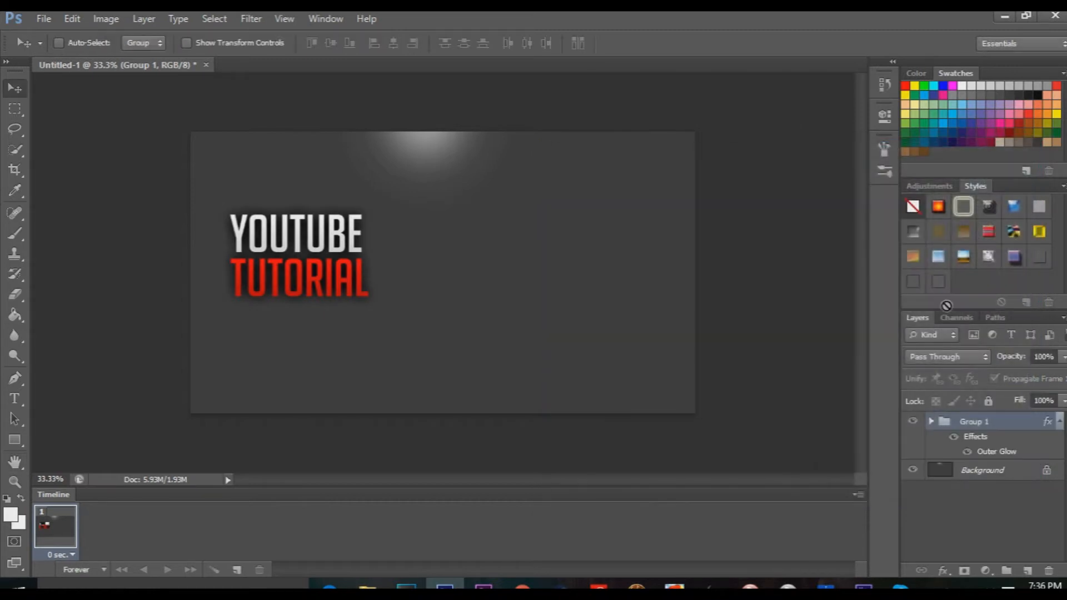
Duplicate Group 1 within the same document under the name BACKUP.
right_click(983, 425)
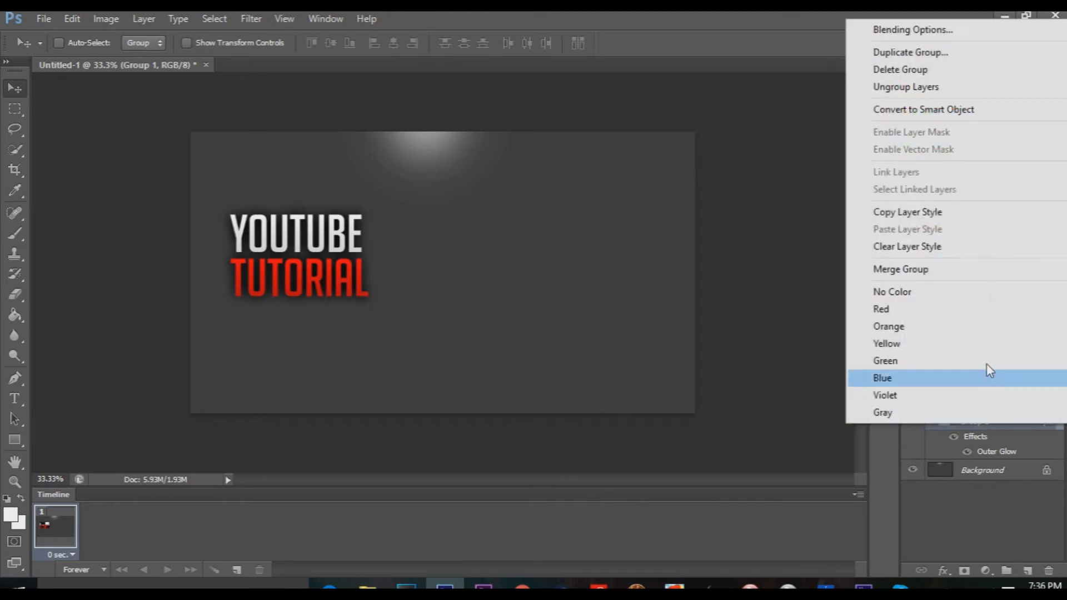
left_click(925, 58)
type("BACKUP")
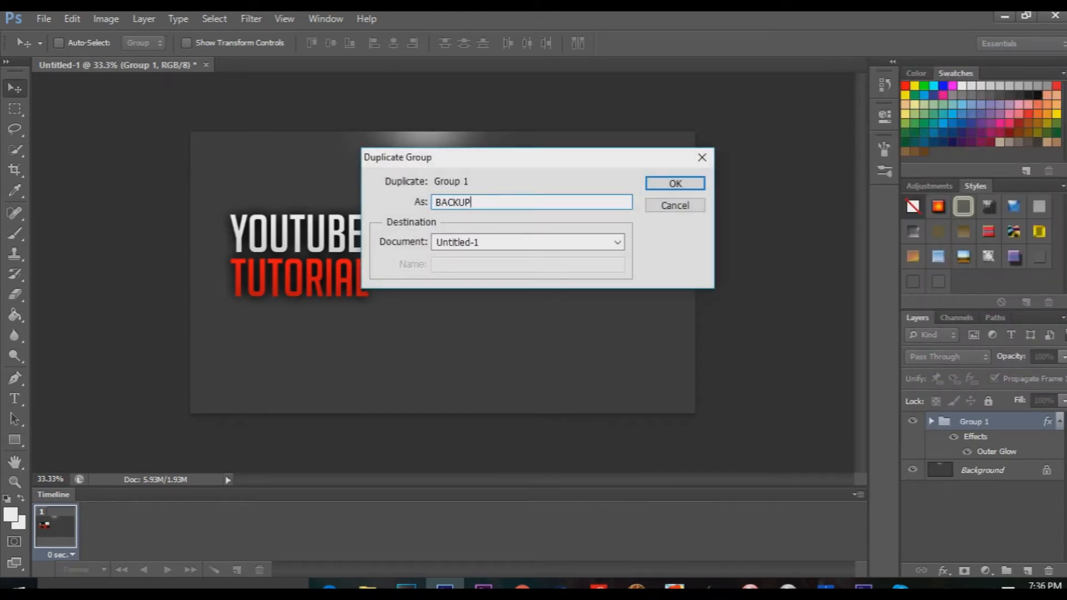
key("Return")
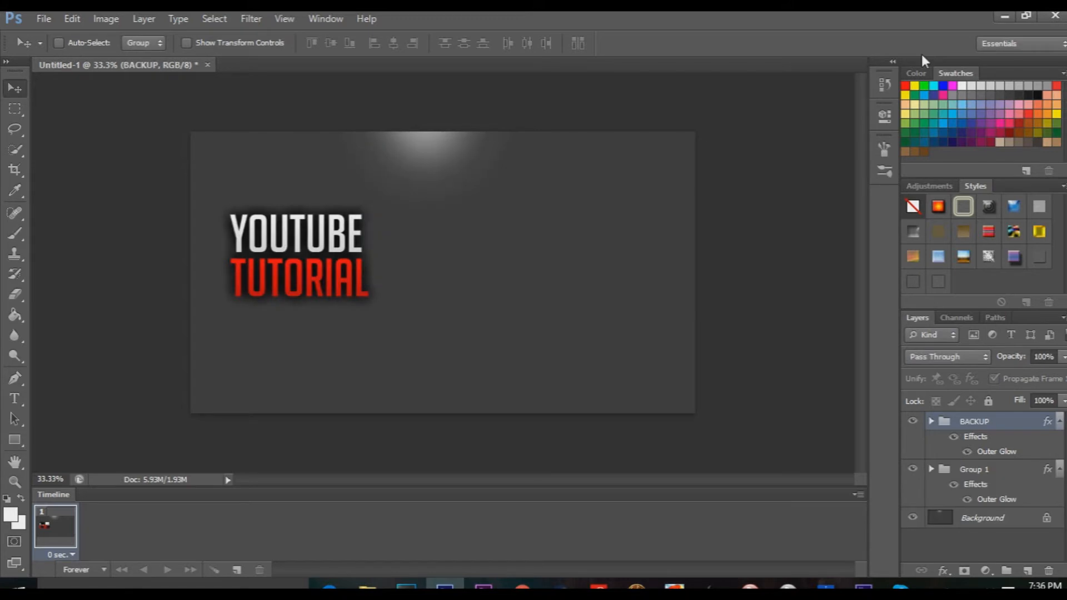
Place Group 1 above the BACKUP group in the layer order and hide BACKUP.
double_click(976, 470)
left_click_drag(949, 471, 953, 416)
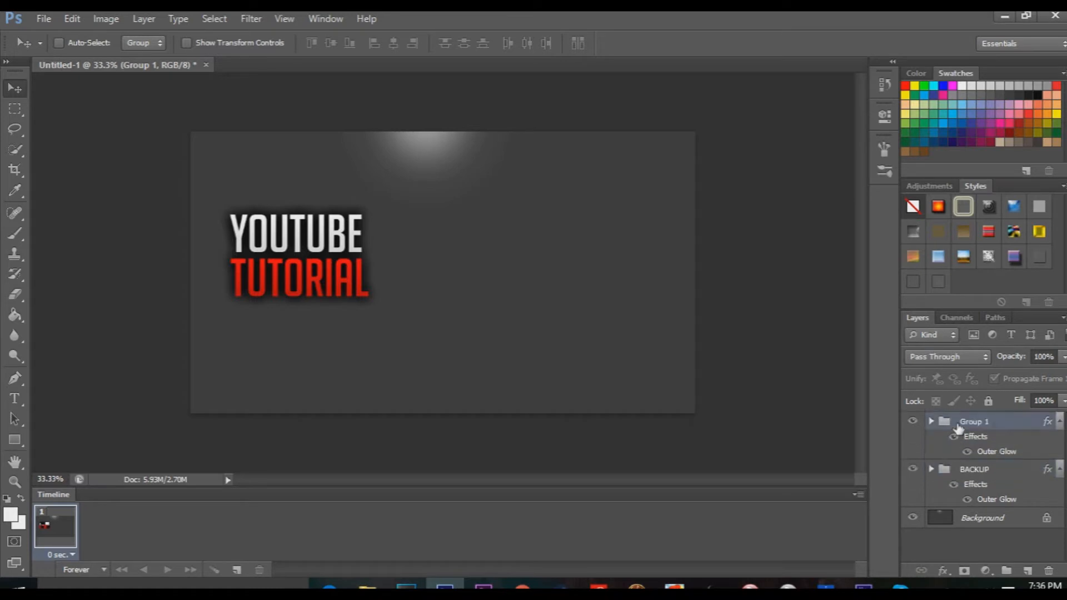
left_click(912, 469)
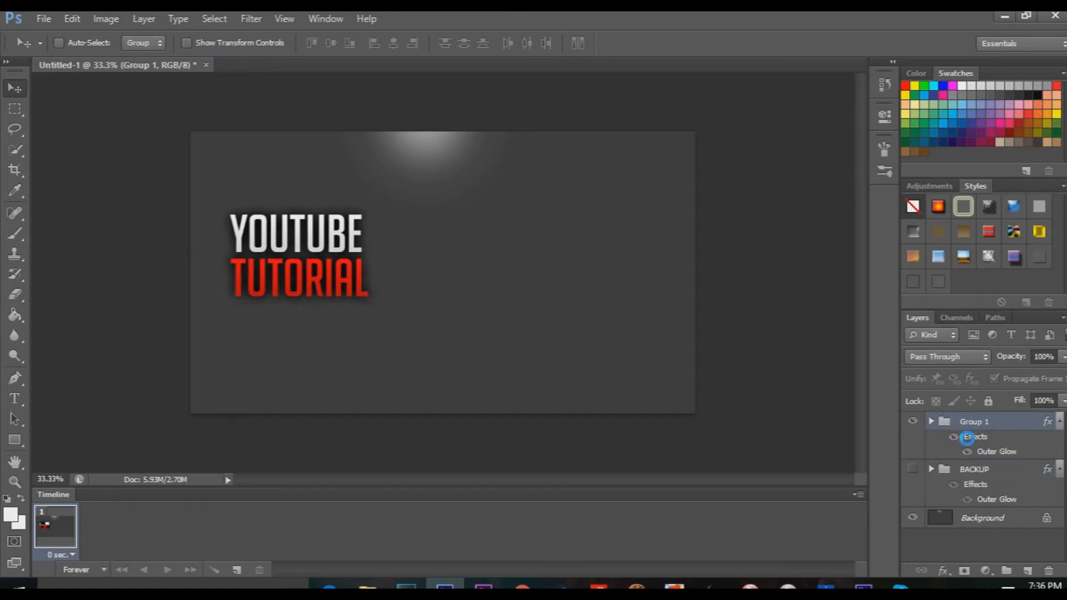
Merge Group 1 into a single layer and add an Outer Glow to it in black 000000.
key("h")
double_click(1051, 423)
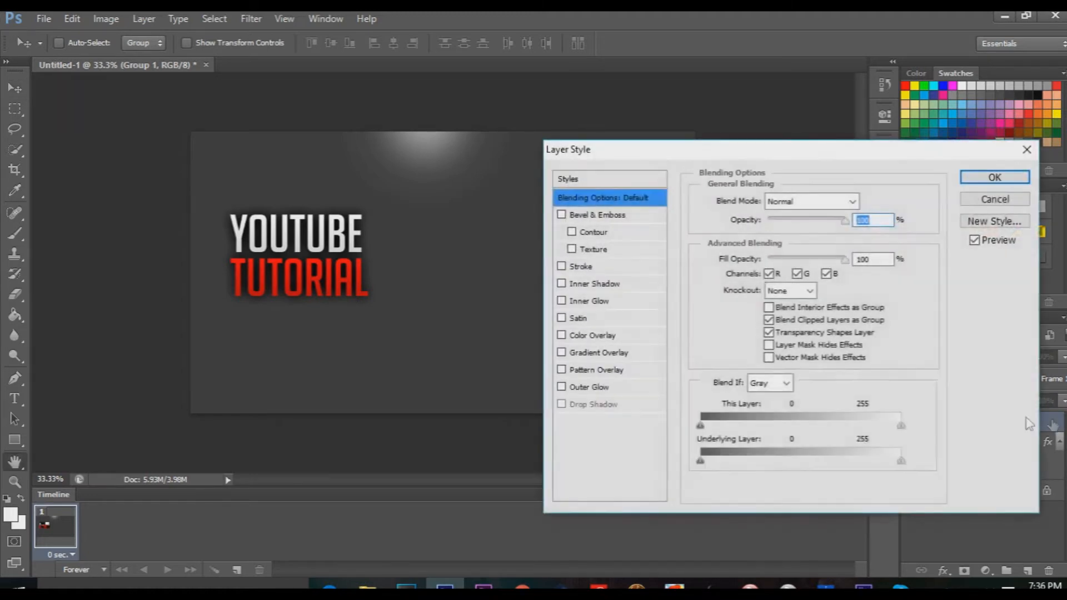
left_click(582, 388)
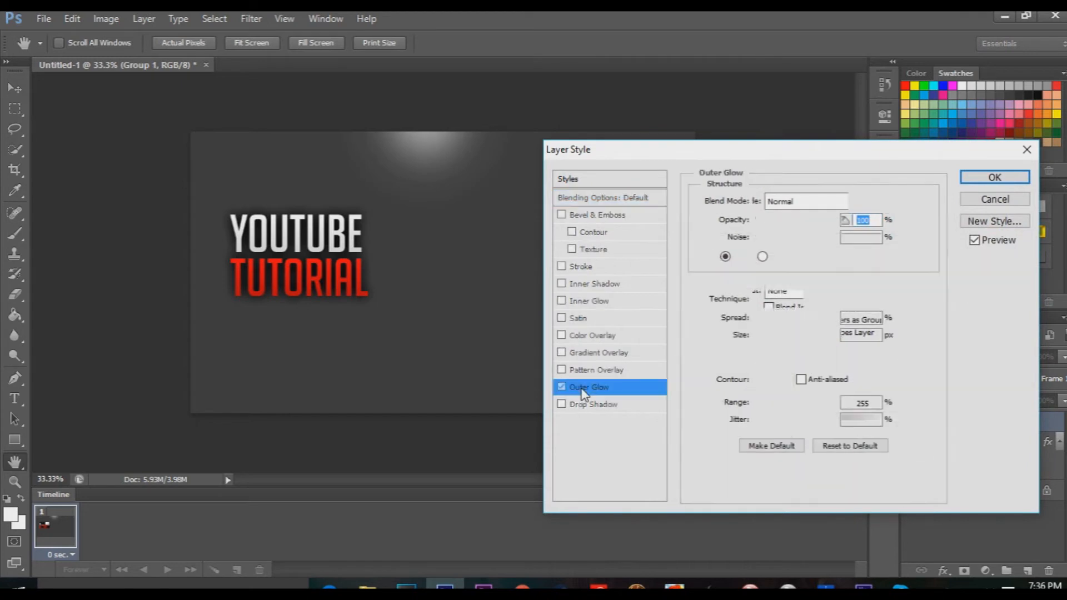
left_click(741, 259)
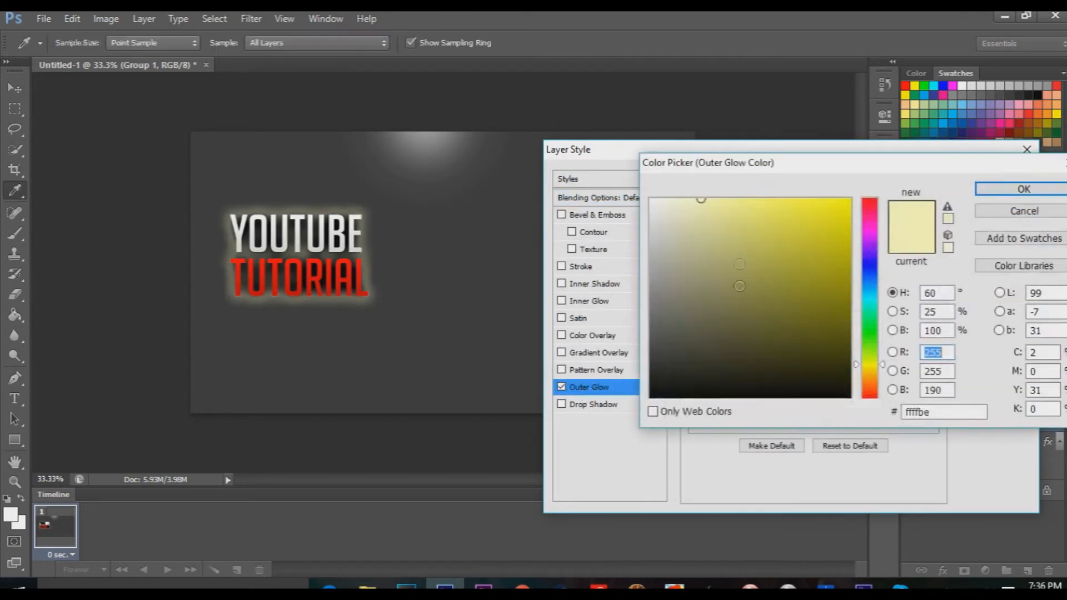
left_click_drag(667, 383, 639, 443)
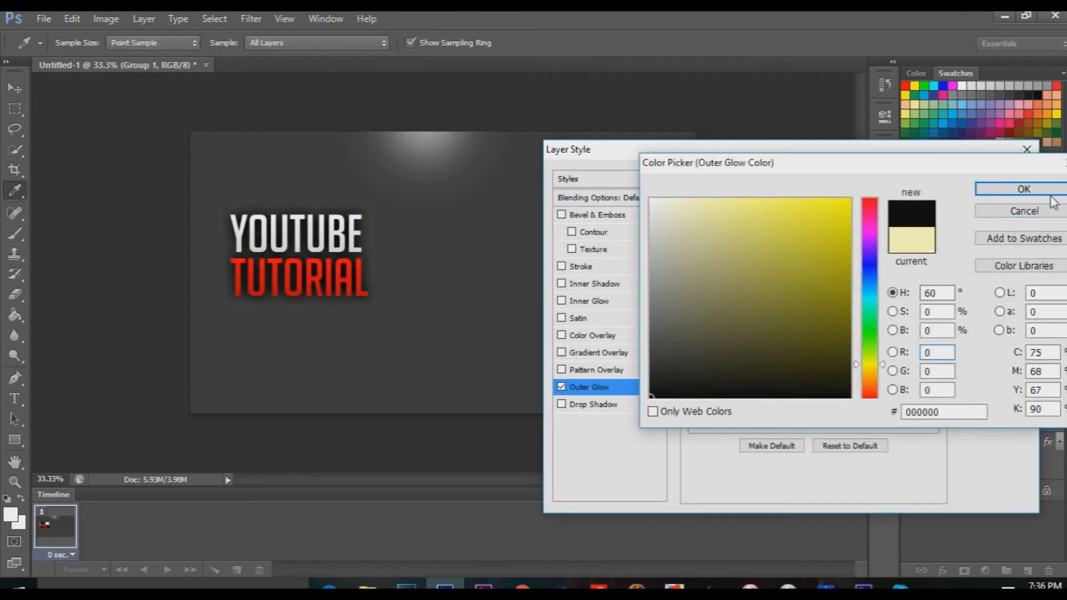
left_click(1024, 189)
Set the merged layer's outer glow to Normal blend mode, 13 px size and slightly under 100% opacity, and apply it.
double_click(848, 220)
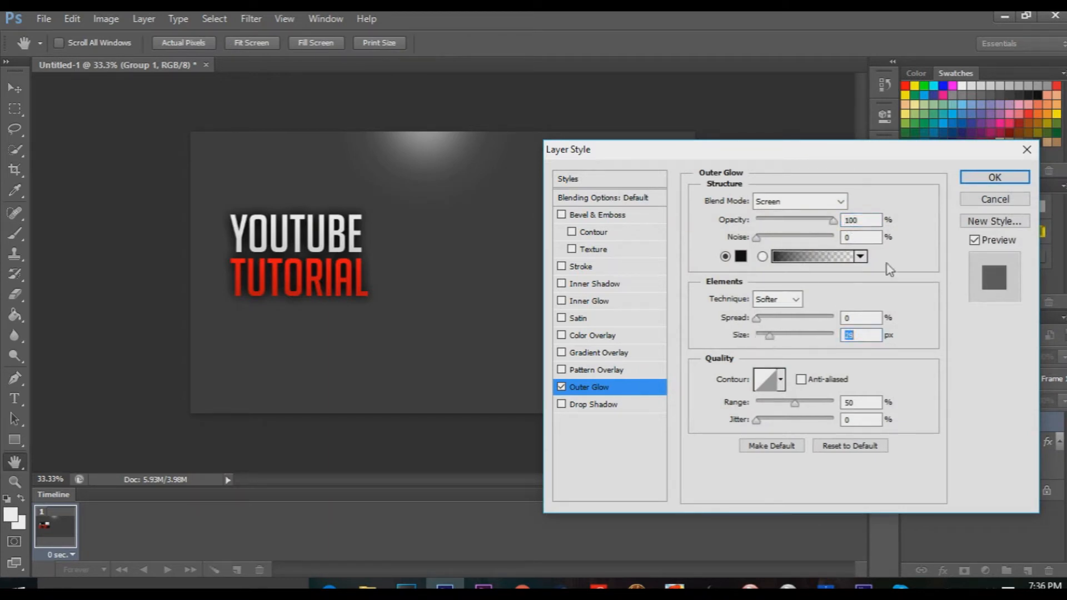
left_click(842, 201)
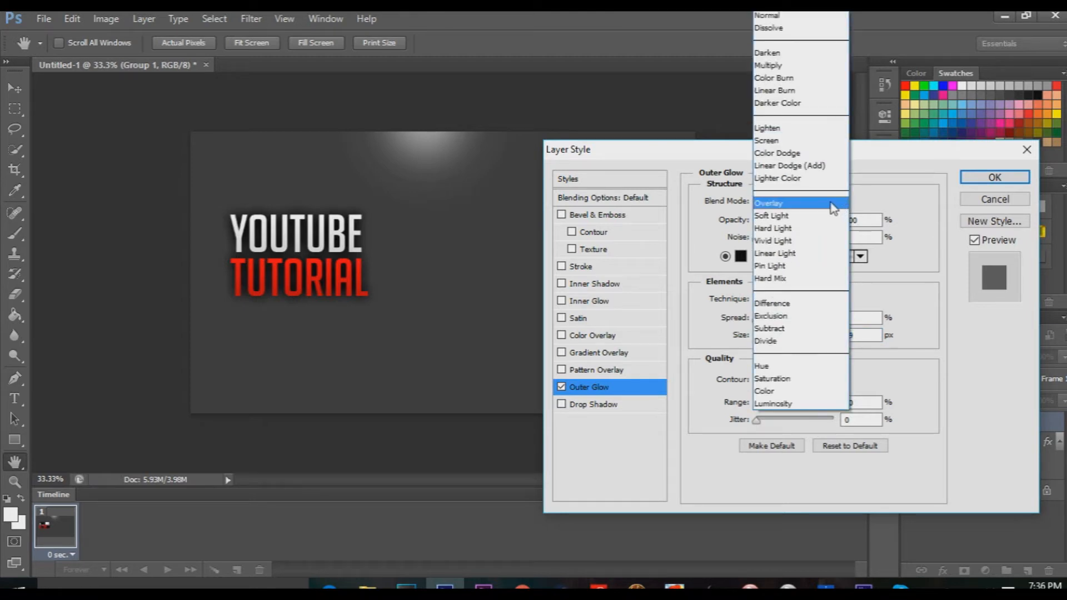
left_click(800, 16)
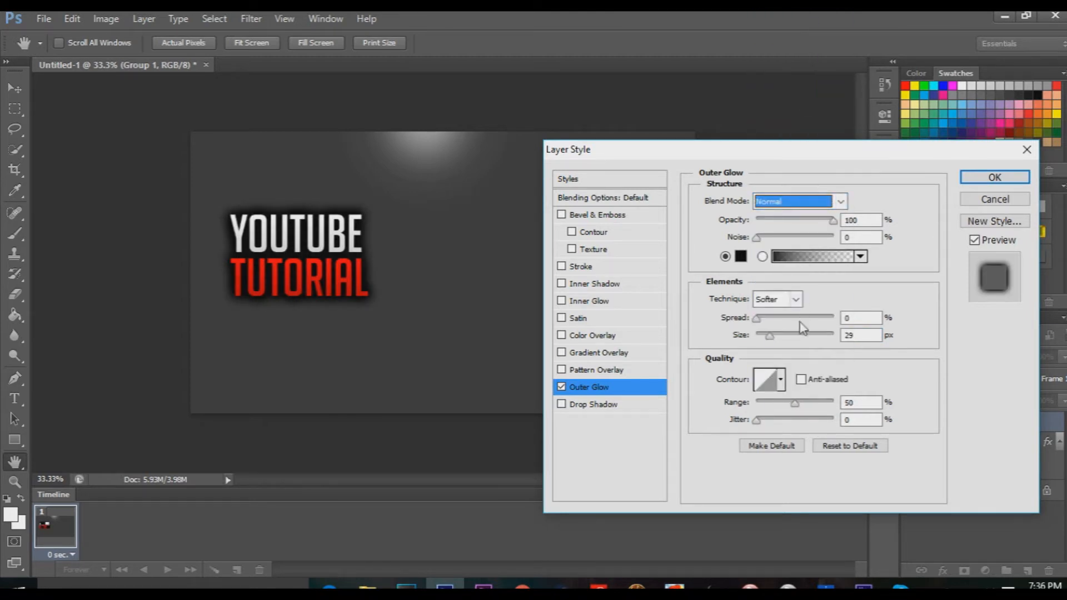
left_click_drag(771, 336, 764, 336)
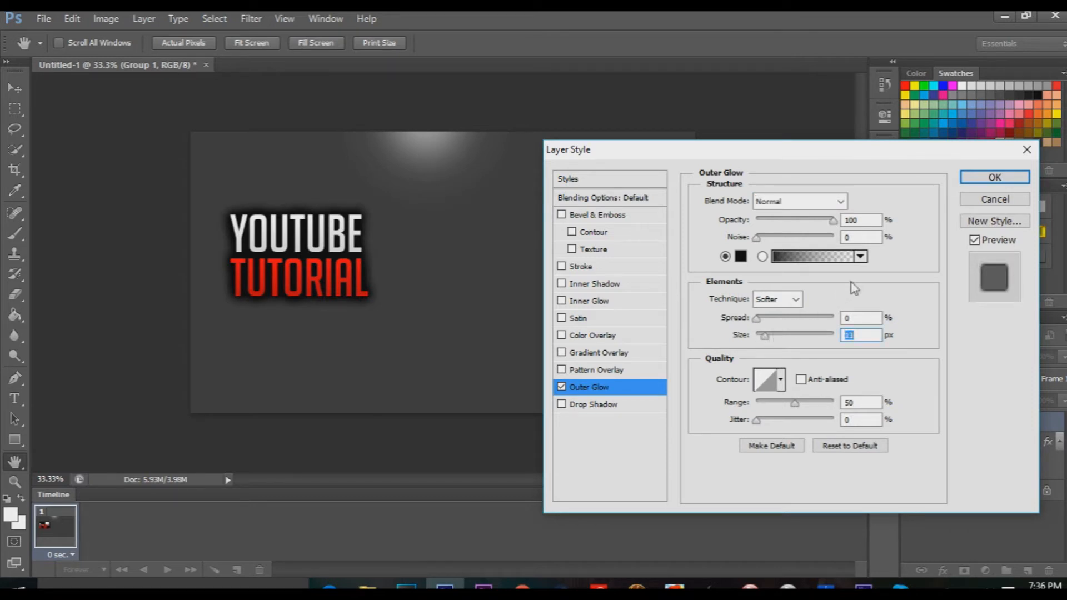
left_click_drag(832, 221, 829, 222)
left_click(984, 177)
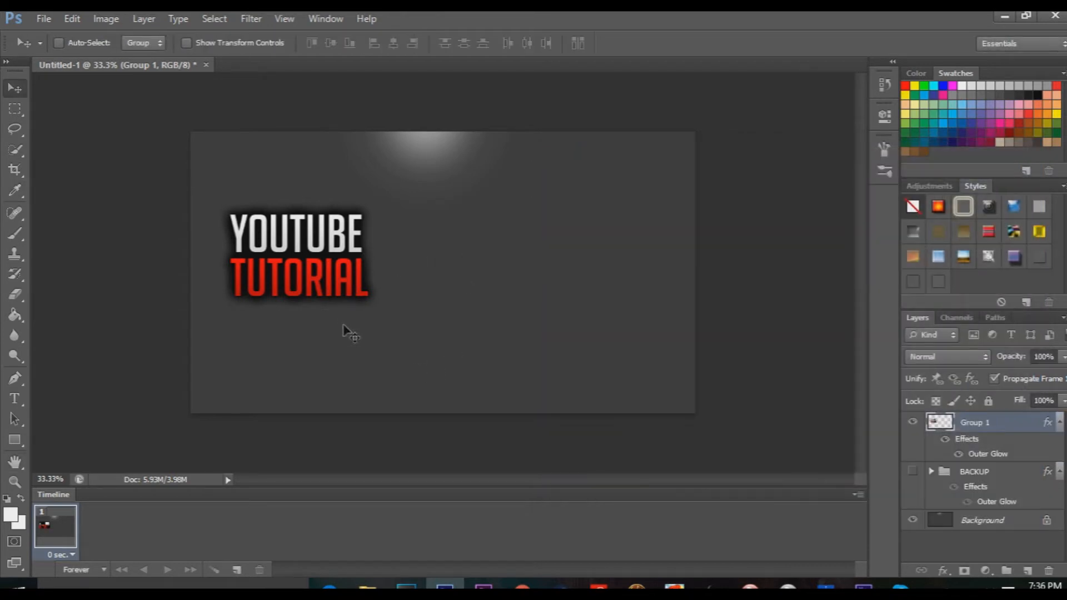
Enlarge the merged YOUTUBE TUTORIAL layer to about 146% width and 152% height and move it up within the canvas's left half.
key("ctrl+t")
left_click_drag(352, 317, 453, 364)
left_click_drag(422, 328, 422, 287)
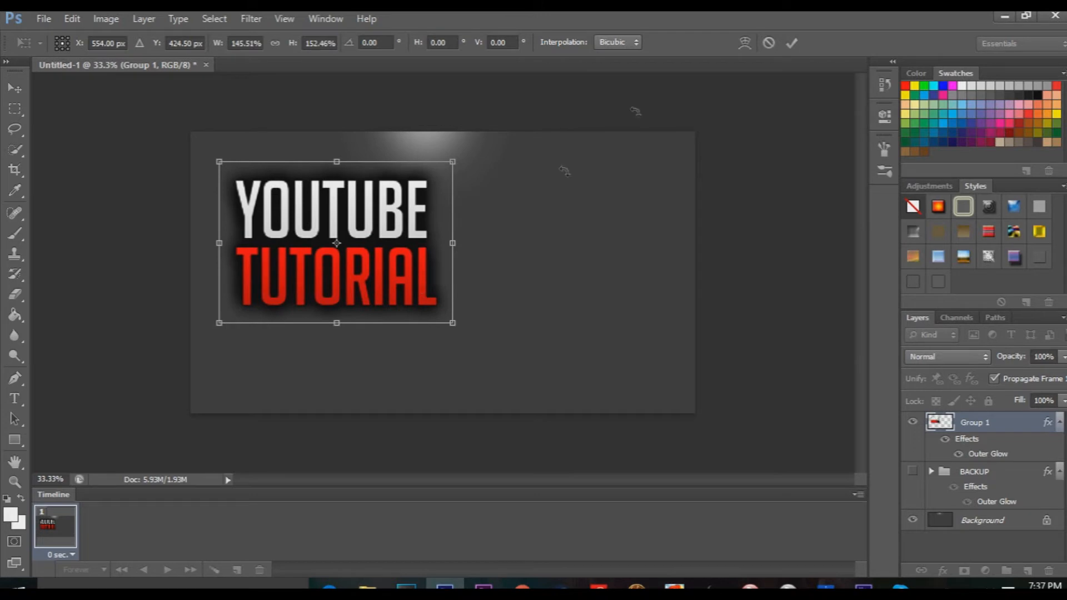
left_click(798, 47)
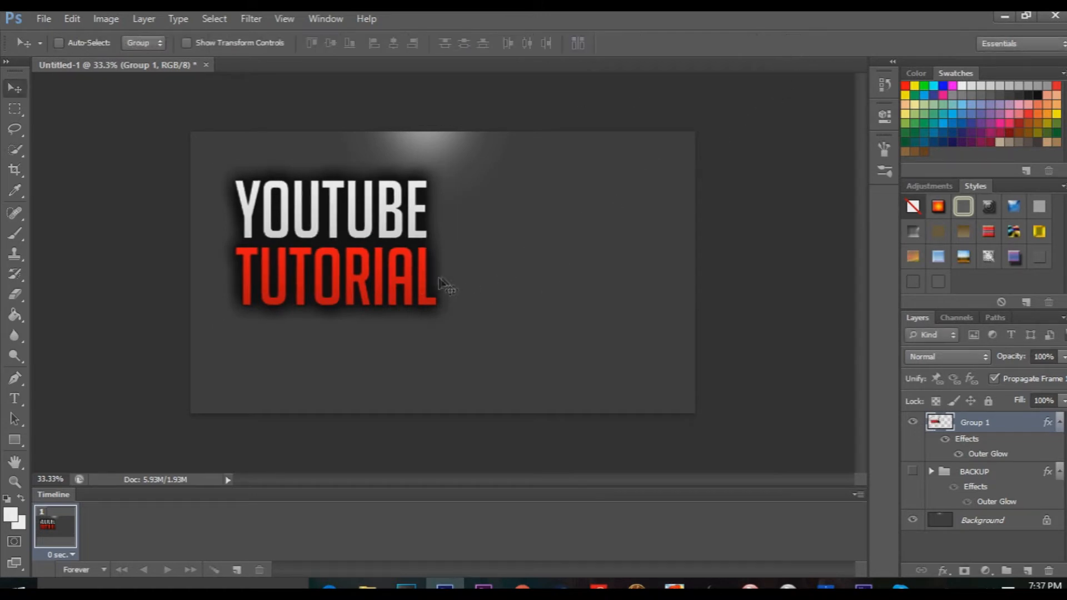
Apply a Perspective transform to the text layer, shifting its bottom edge slightly right and tapering its right side.
key("ctrl+t")
right_click(392, 290)
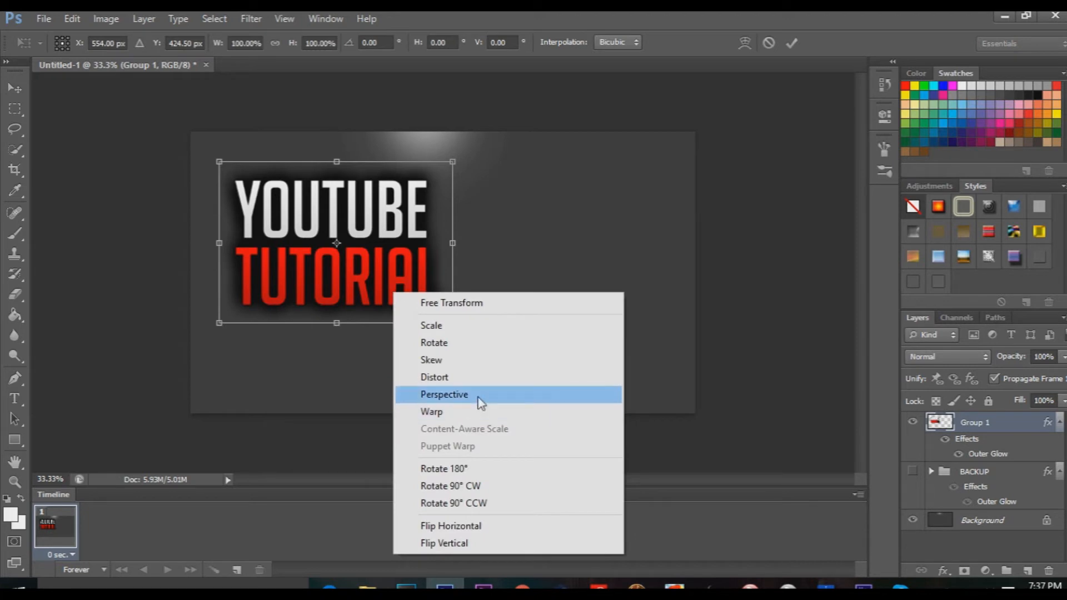
left_click(479, 399)
left_click_drag(345, 327, 355, 329)
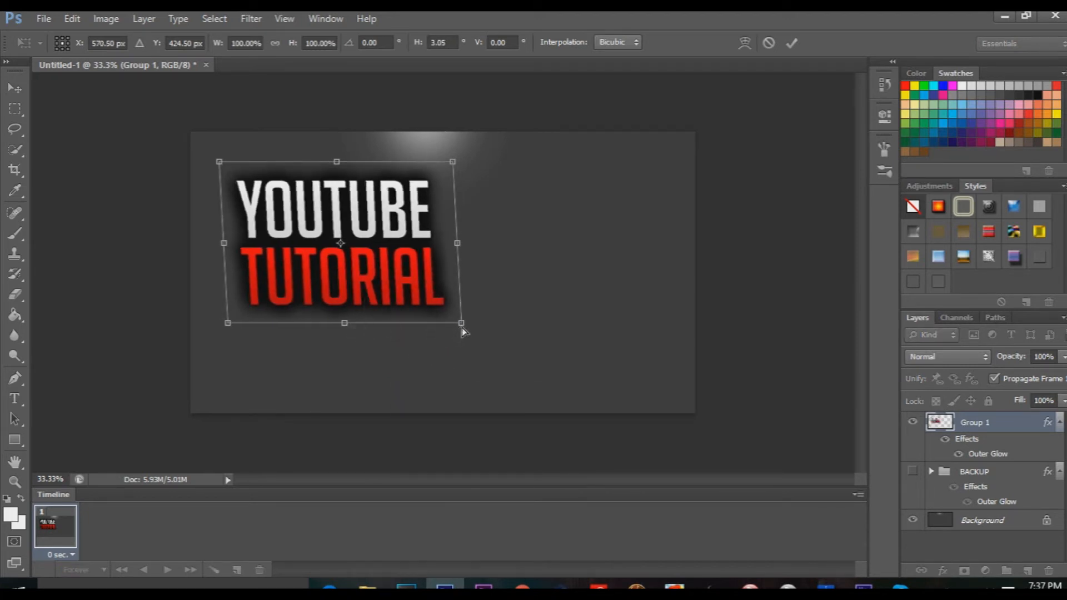
left_click_drag(462, 326, 462, 313)
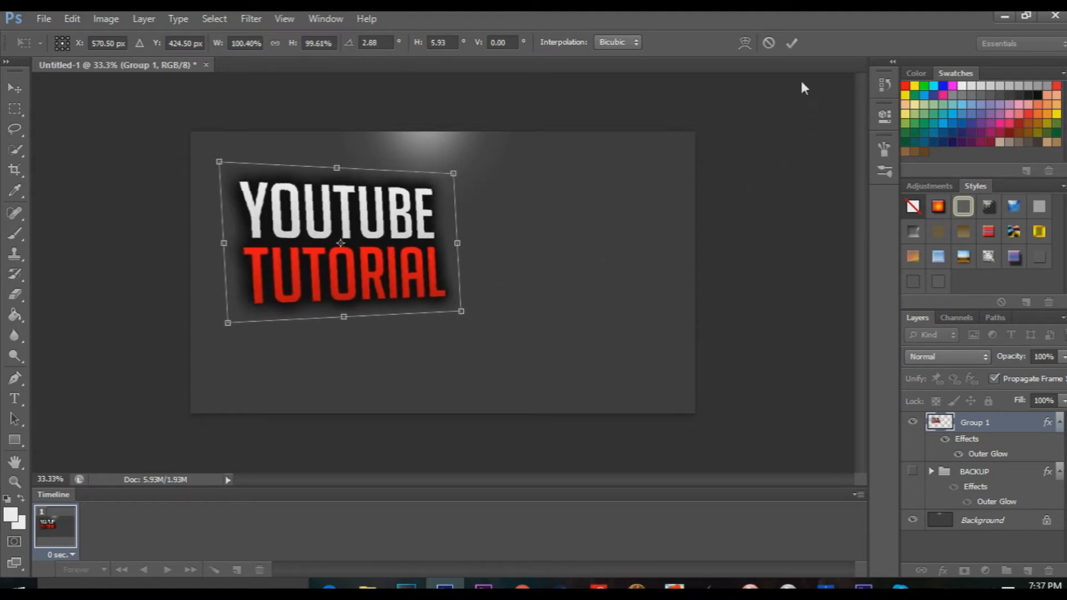
left_click(789, 47)
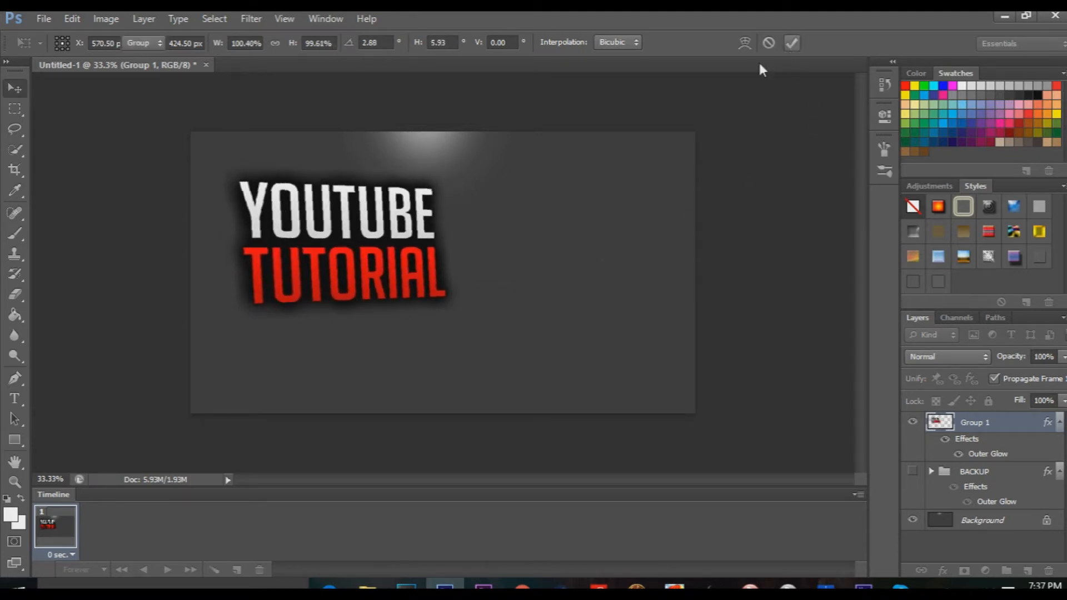
Skew the text layer so its right side is raised slightly, and apply the transform.
key("ctrl+t")
right_click(405, 297)
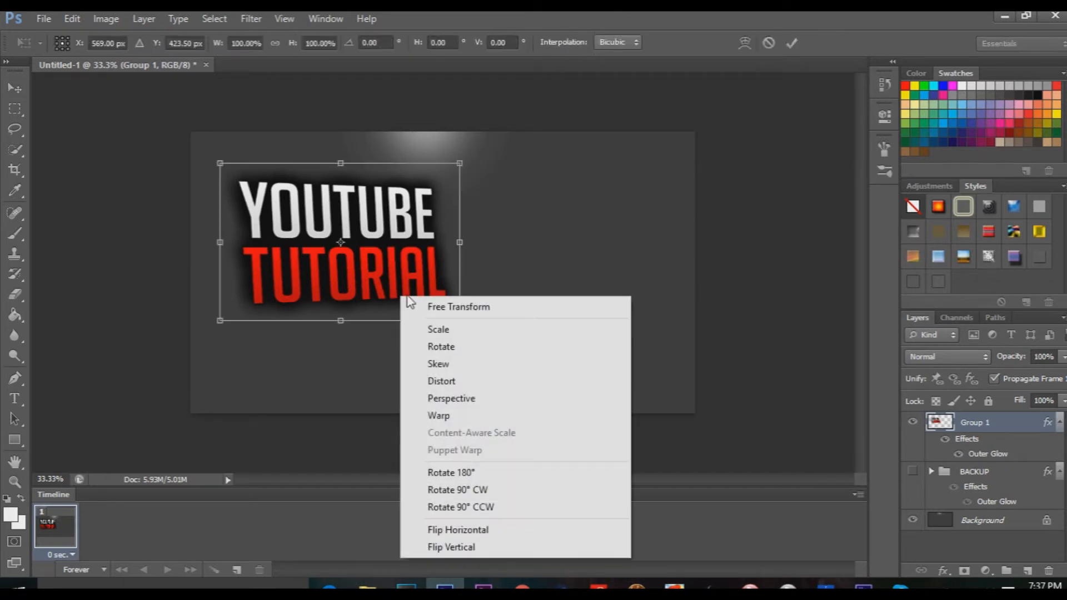
left_click(444, 363)
left_click_drag(463, 243, 519, 235)
left_click(793, 43)
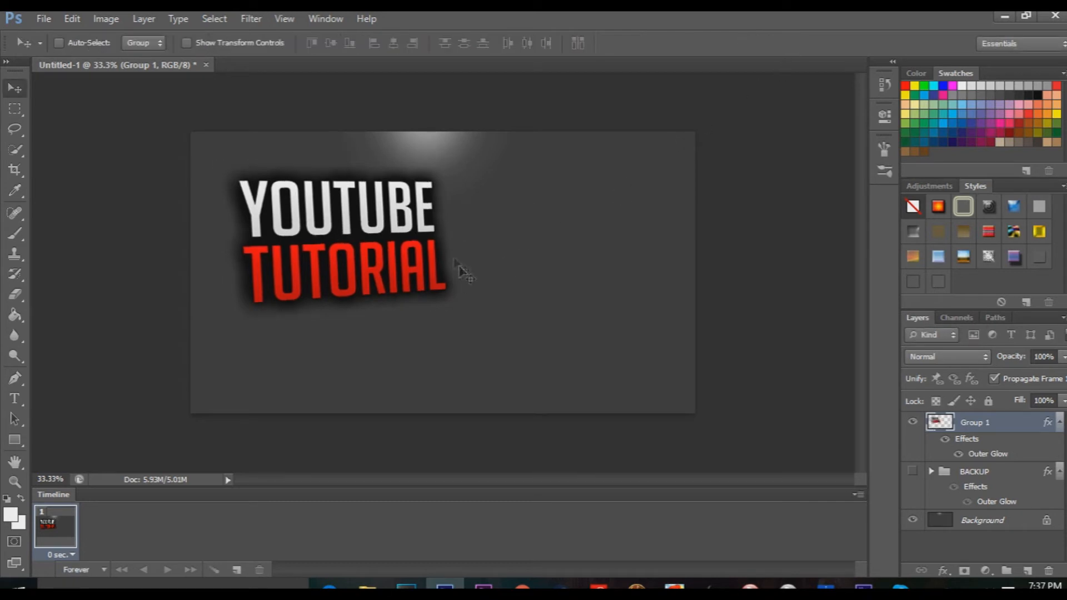
Distort the text layer to about 105% width with its right side raised further, and nudge it slightly left and down.
key("ctrl+t")
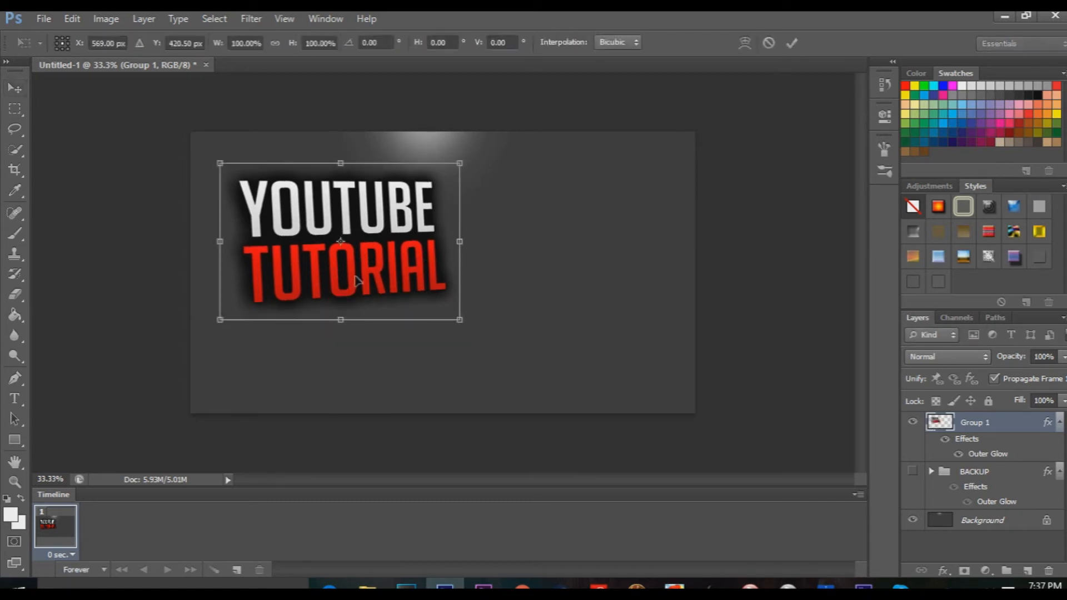
right_click(355, 276)
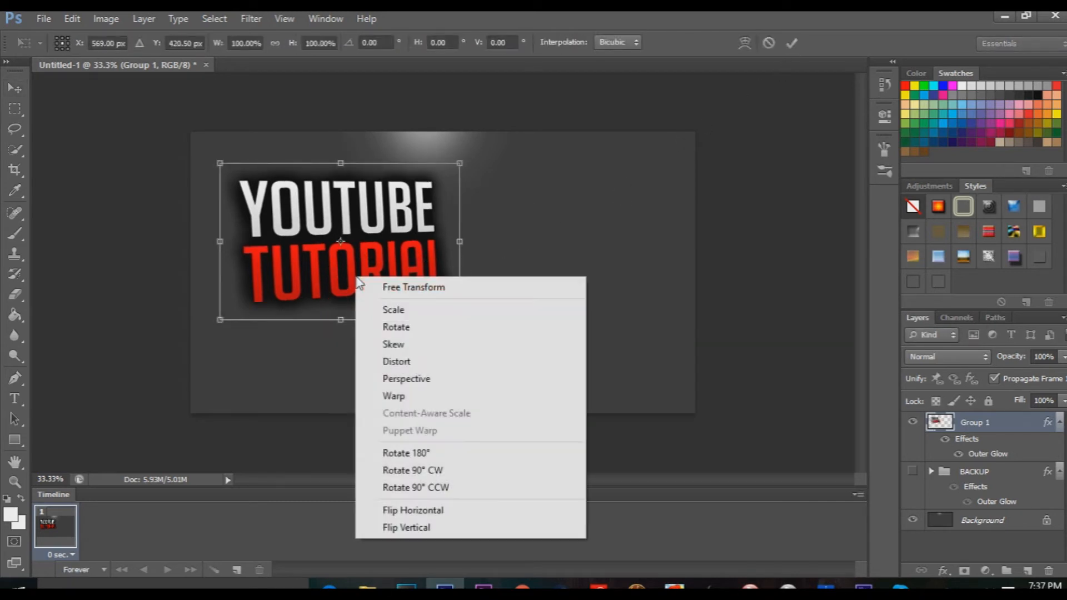
left_click(432, 362)
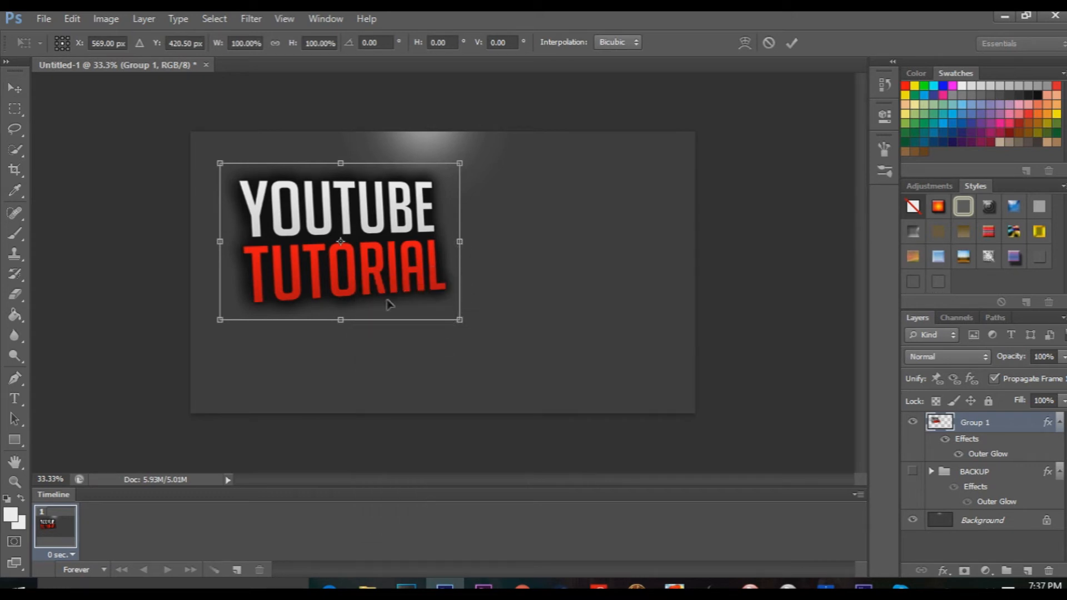
left_click_drag(463, 246, 478, 243)
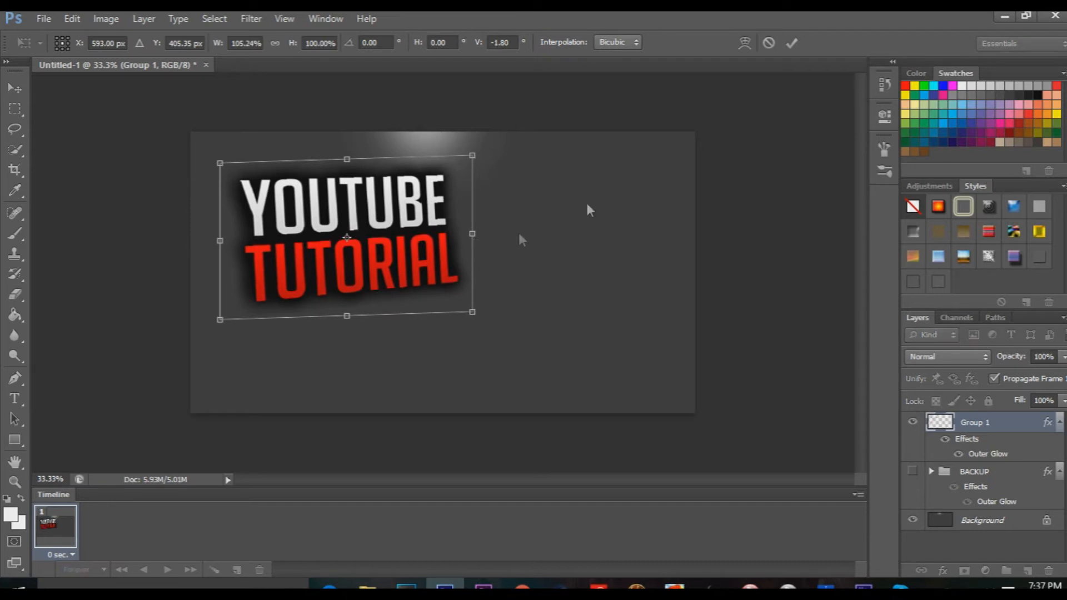
left_click(791, 44)
left_click_drag(381, 298, 374, 295)
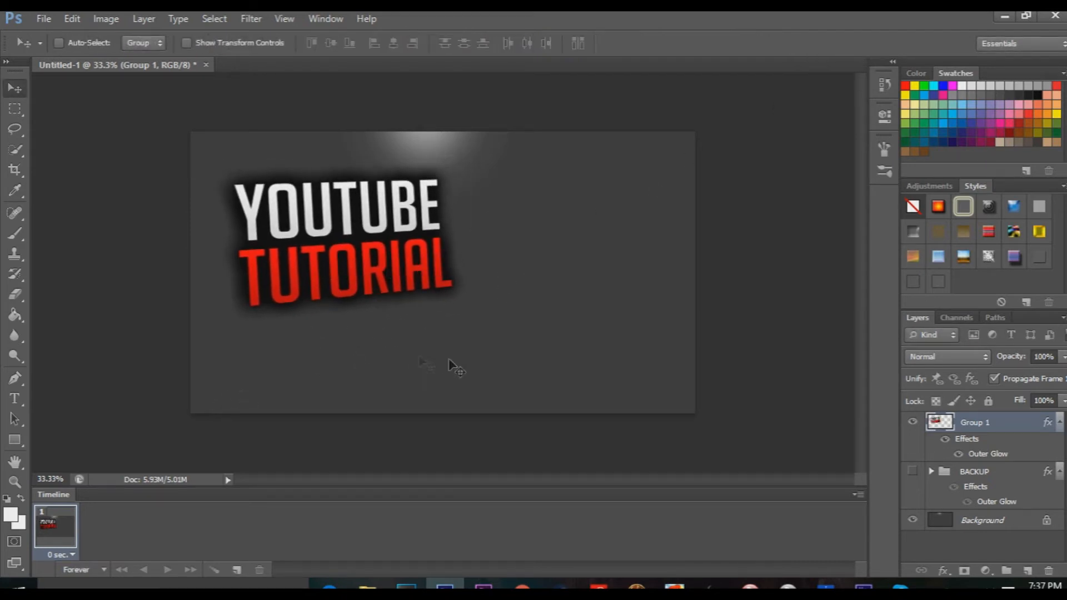
Place the LOCUS-RELOAD image from the 4tut folder, scaled to about 45% × 43%, against the canvas's lower-right corner.
left_click(367, 587)
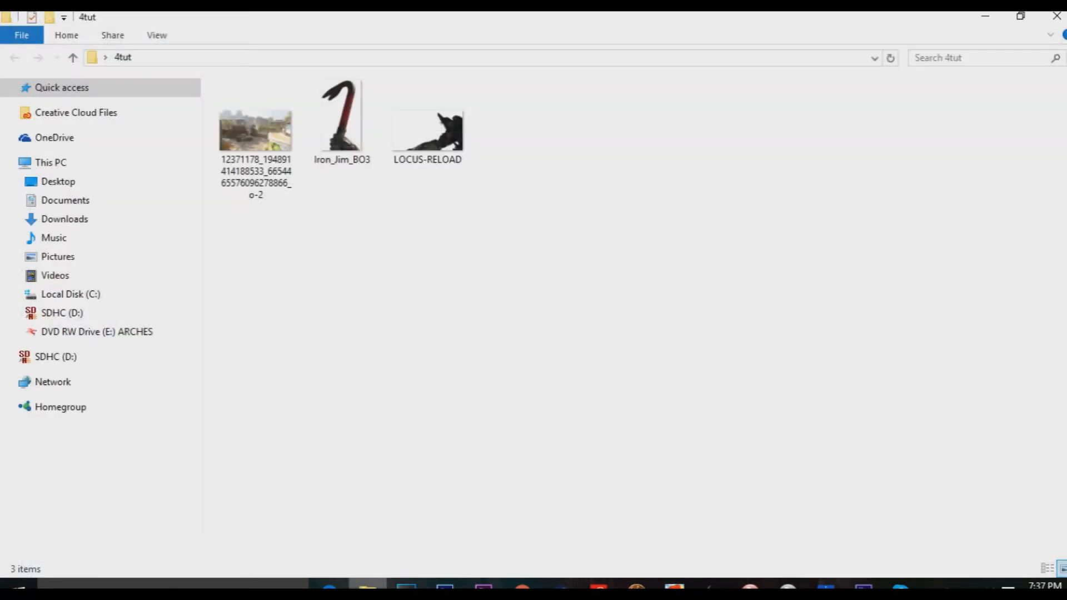
left_click_drag(427, 130, 505, 362)
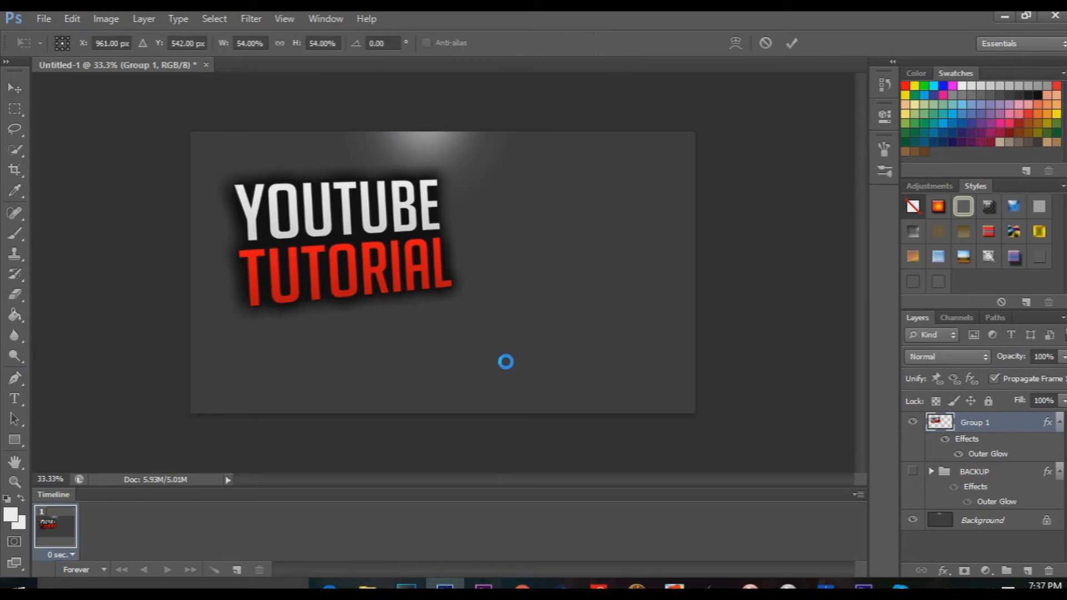
left_click_drag(188, 129, 274, 188)
left_click_drag(547, 374, 552, 375)
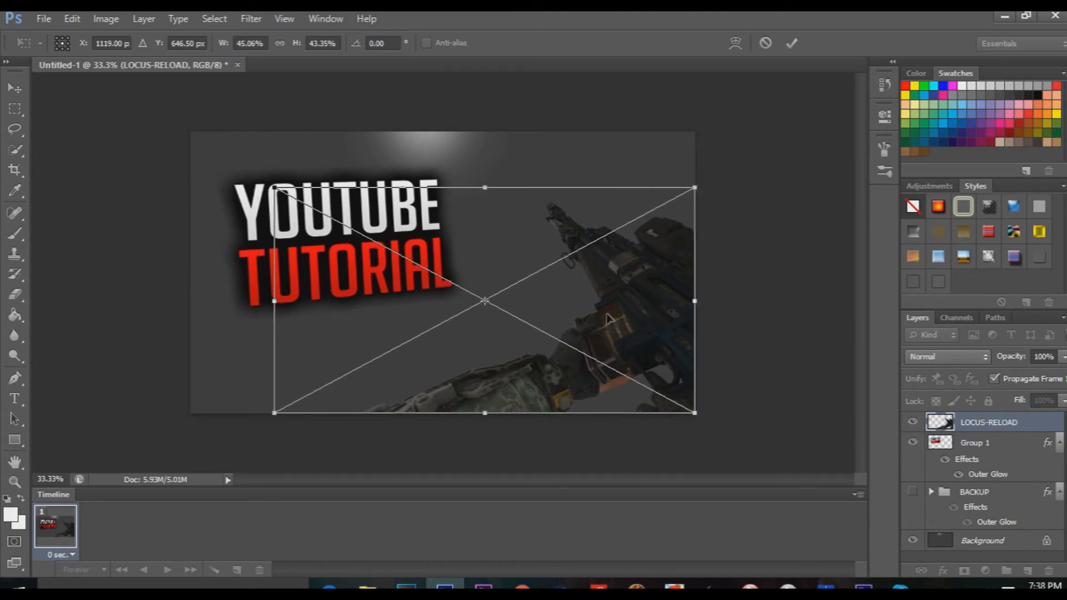
left_click(794, 45)
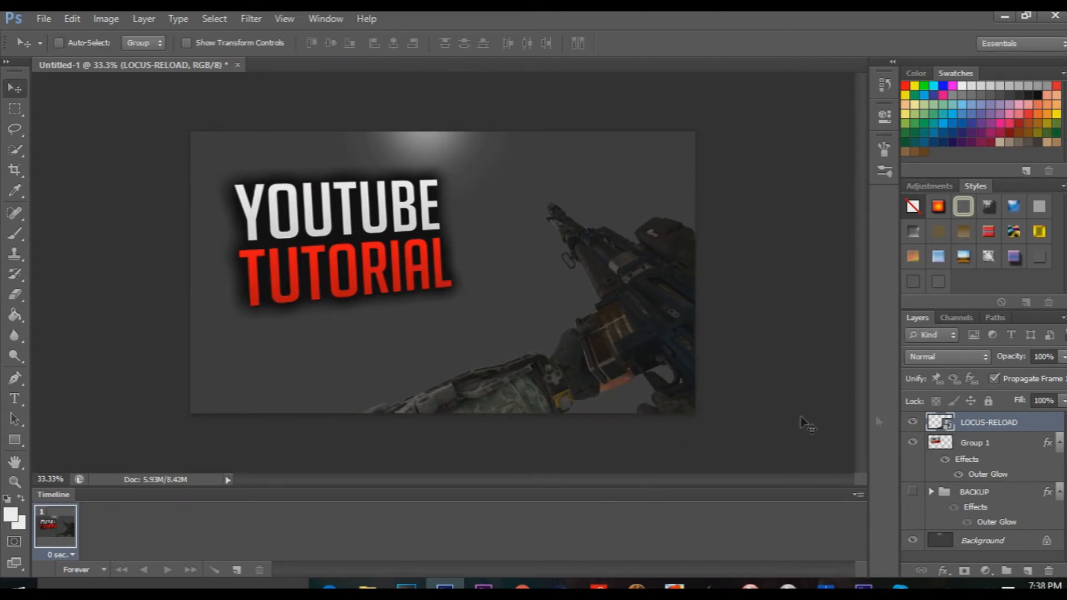
Add an Outer Glow to the LOCUS-RELOAD layer with its blend mode set to Normal.
double_click(1055, 428)
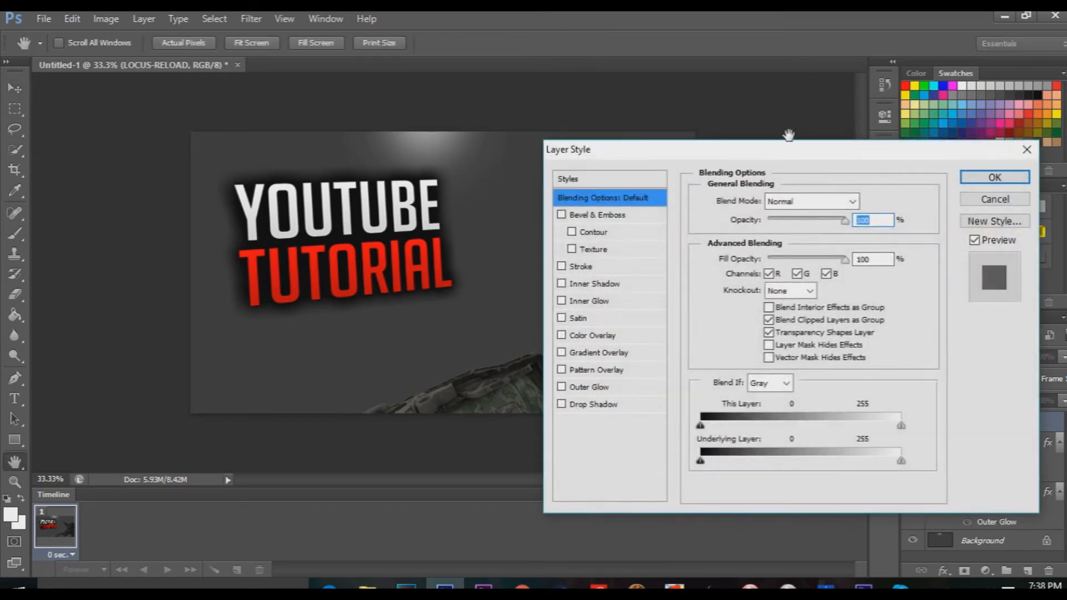
left_click_drag(804, 156, 270, 197)
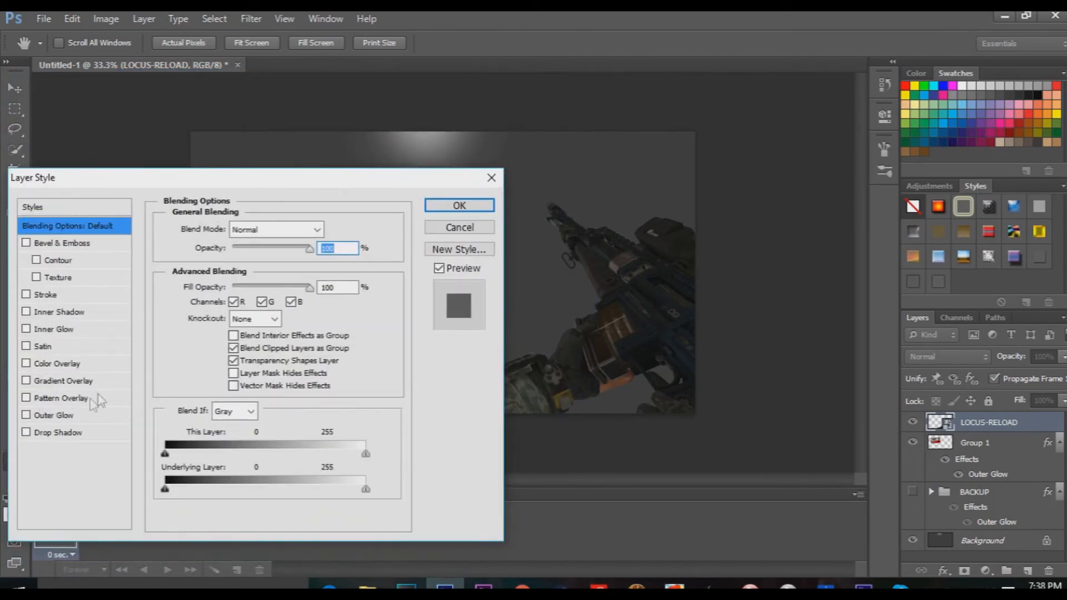
left_click(62, 415)
left_click_drag(205, 181, 216, 148)
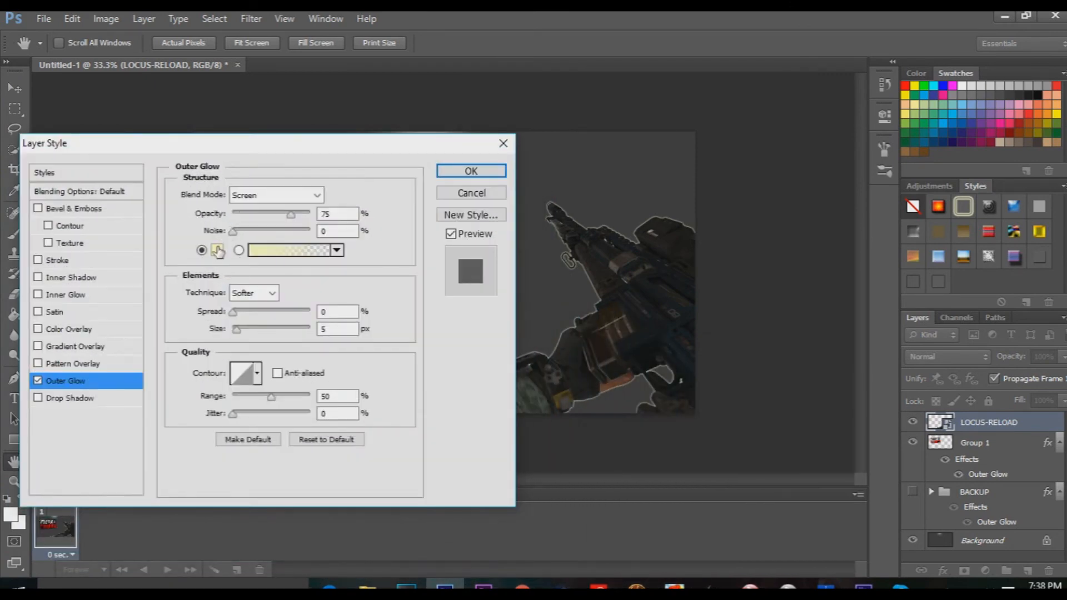
left_click(272, 194)
left_click(253, 210)
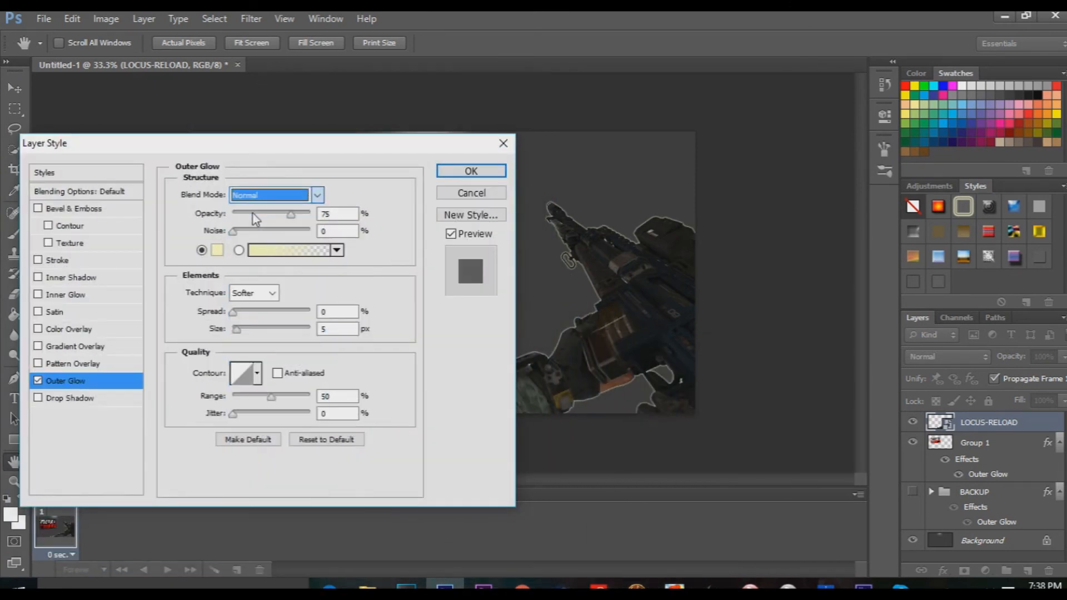
Colour the LOCUS-RELOAD outer glow bright red, enlarge it to about 57 px and apply it.
left_click(218, 250)
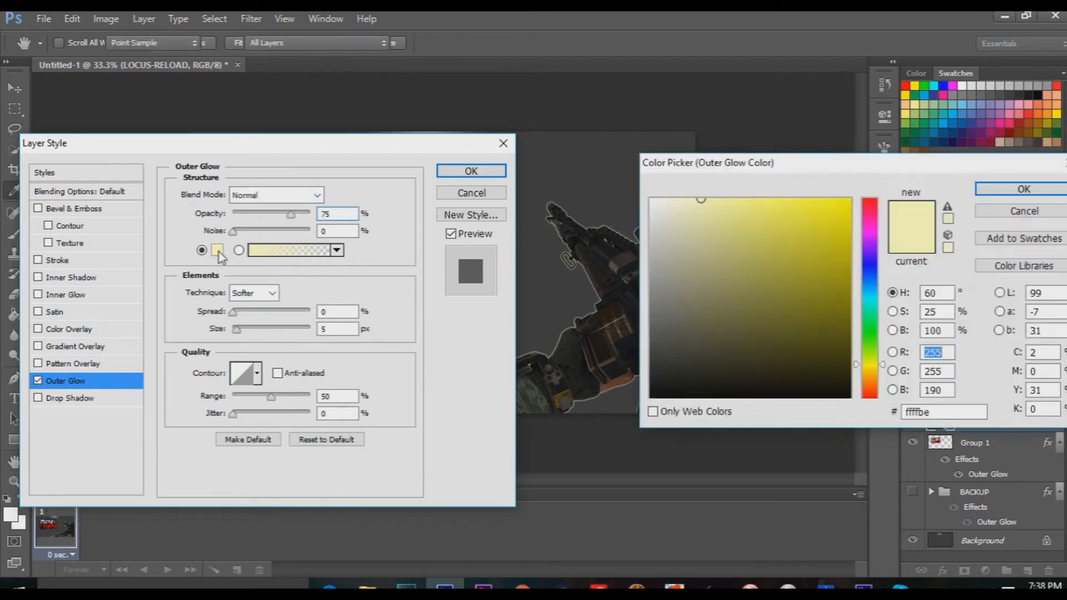
left_click_drag(877, 379, 877, 396)
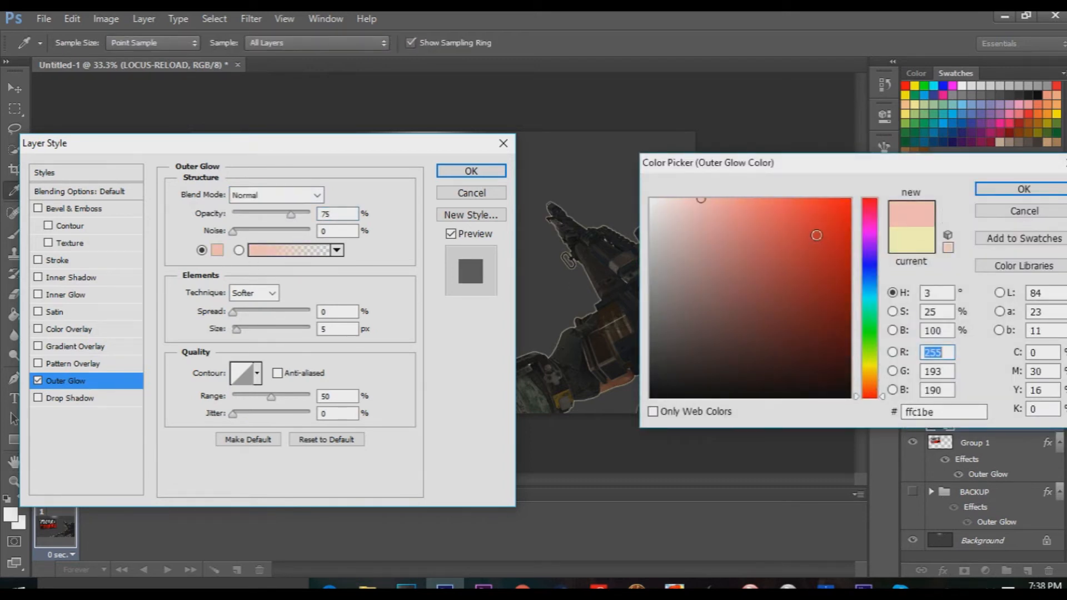
left_click_drag(821, 236, 850, 199)
left_click(1022, 189)
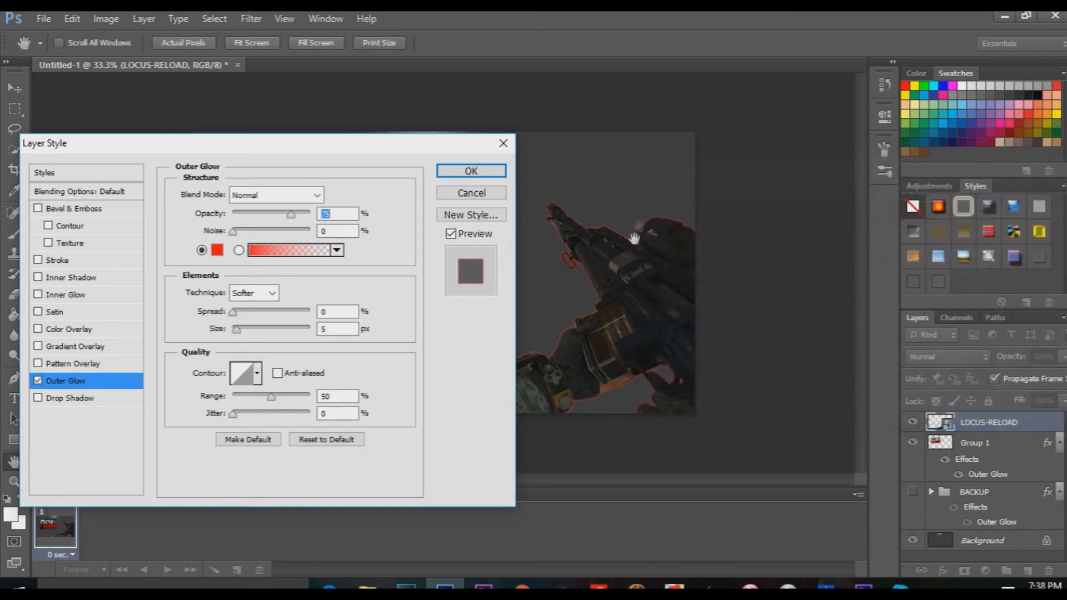
left_click_drag(237, 330, 249, 330)
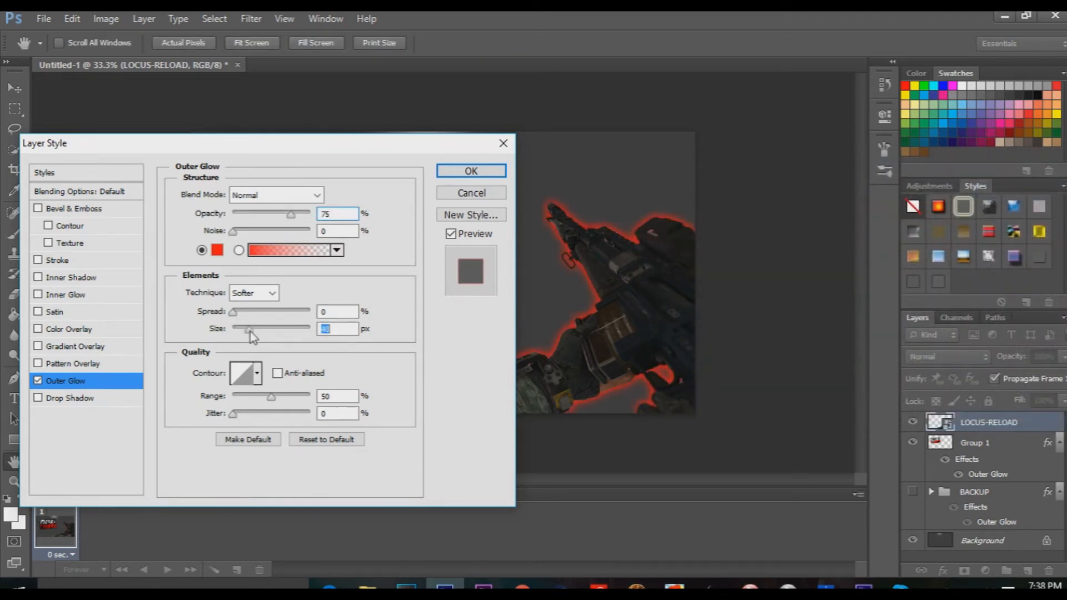
left_click_drag(431, 143, 604, 235)
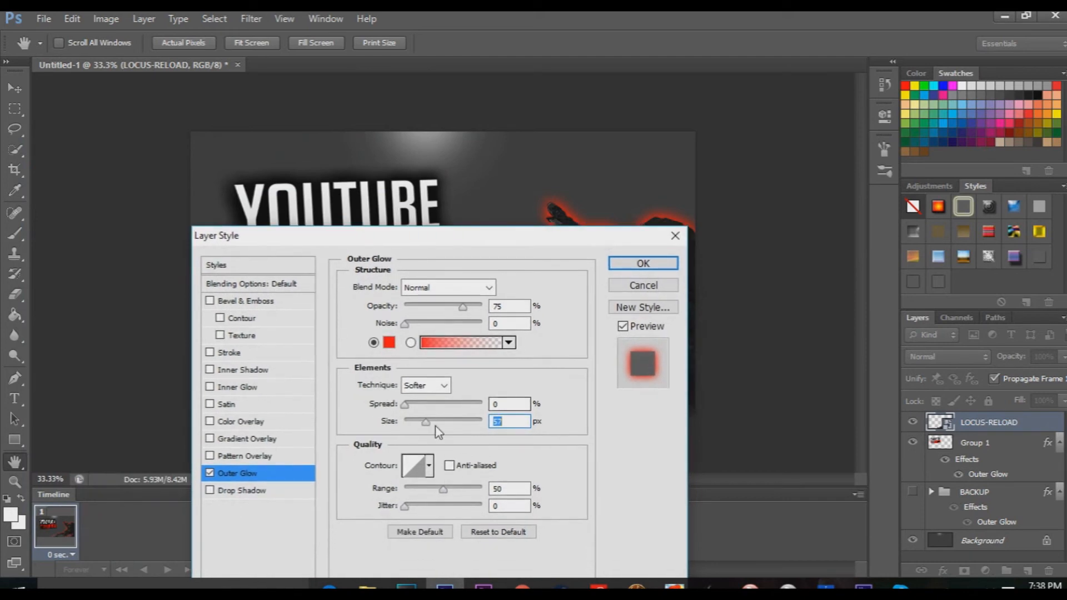
left_click(640, 264)
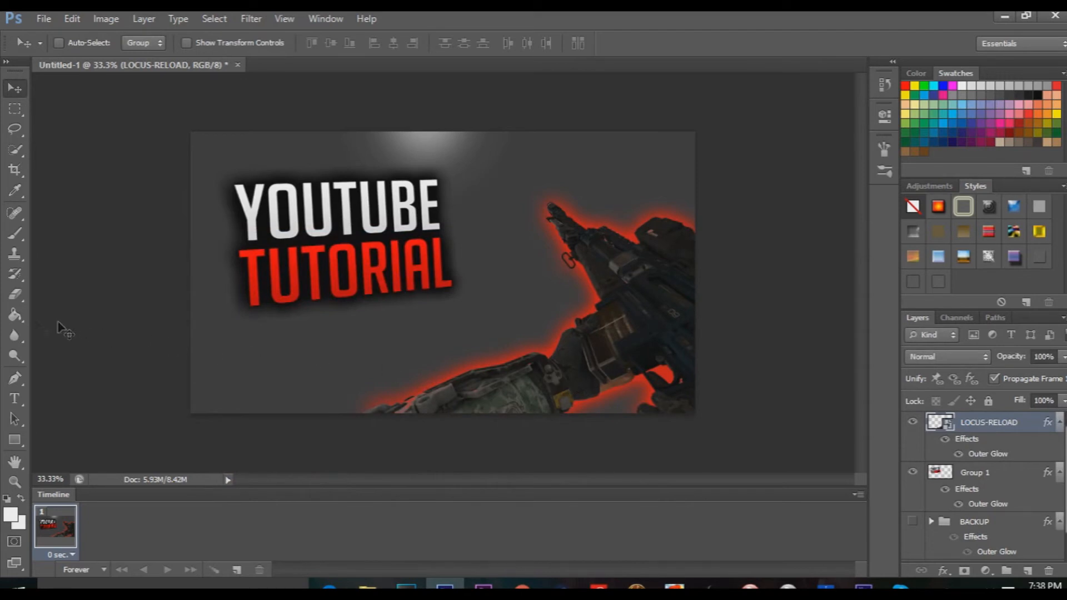
Activate the Brush tool and rasterize the LOCUS-RELOAD smart object for painting.
left_click(15, 234)
left_click(213, 335)
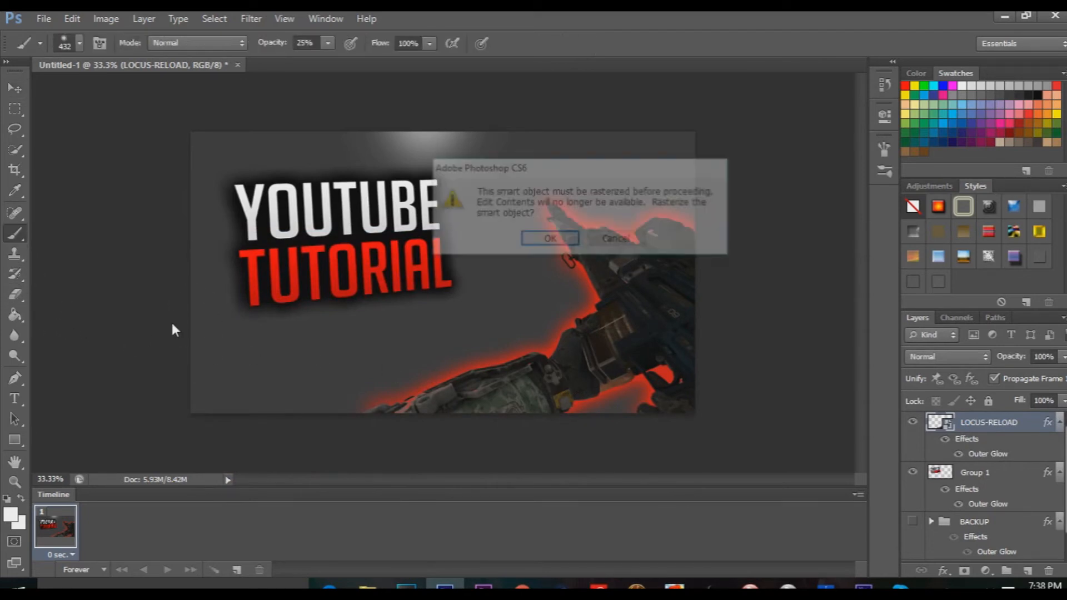
left_click(523, 243)
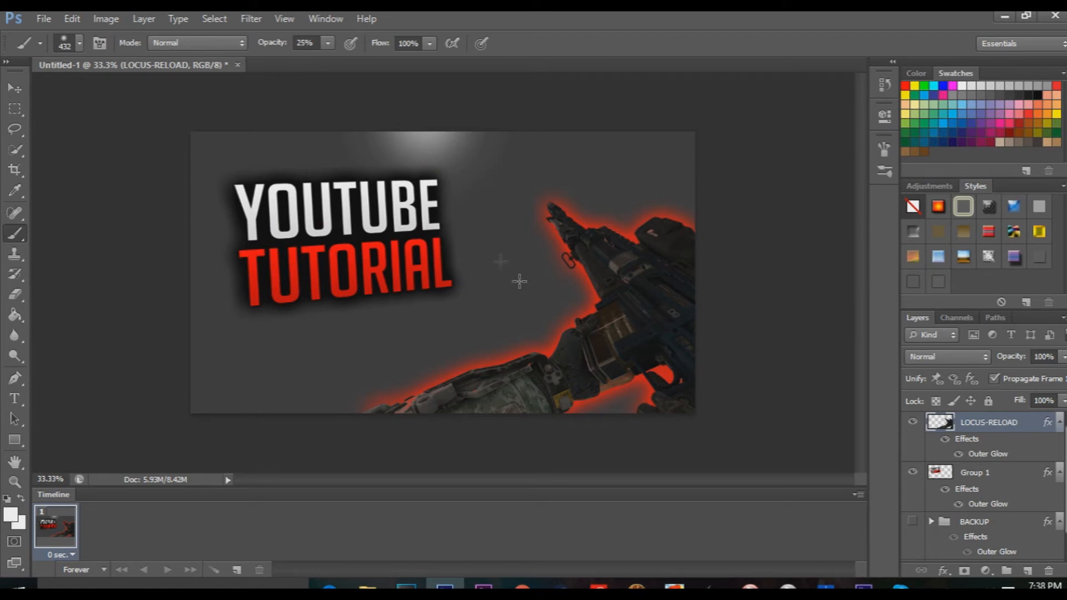
Paint soft red strokes at 30% brush opacity along all four canvas edges on the LOCUS-RELOAD layer.
left_click(328, 43)
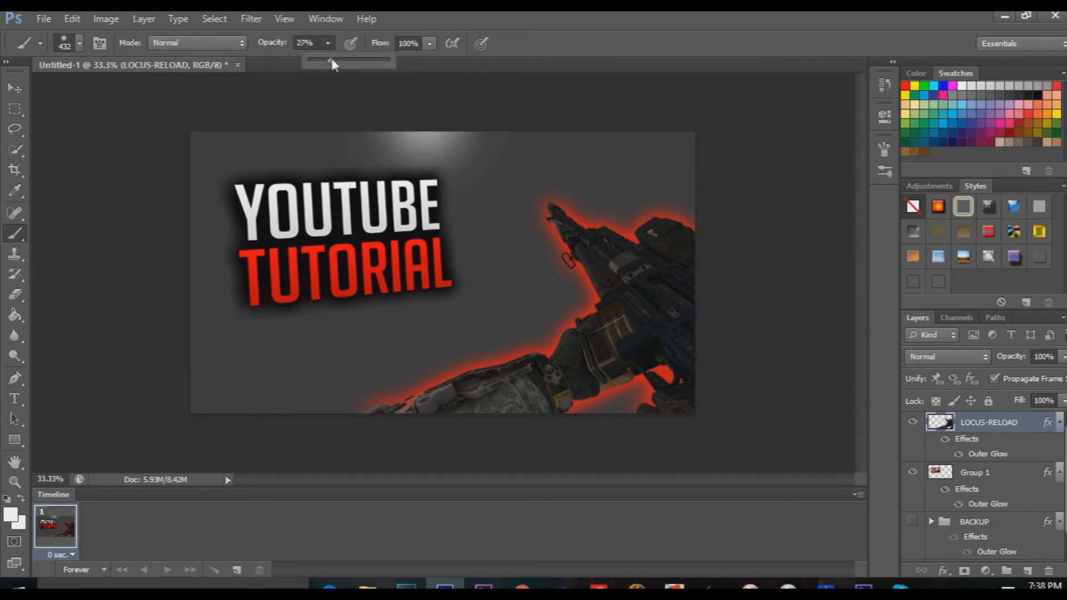
left_click(905, 86)
mouse_move(699, 131)
left_mouse_down()
mouse_move(708, 283)
mouse_move(698, 417)
left_mouse_up()
mouse_move(692, 123)
left_mouse_down()
mouse_move(422, 107)
mouse_move(205, 111)
mouse_move(149, 137)
mouse_move(142, 307)
left_mouse_up()
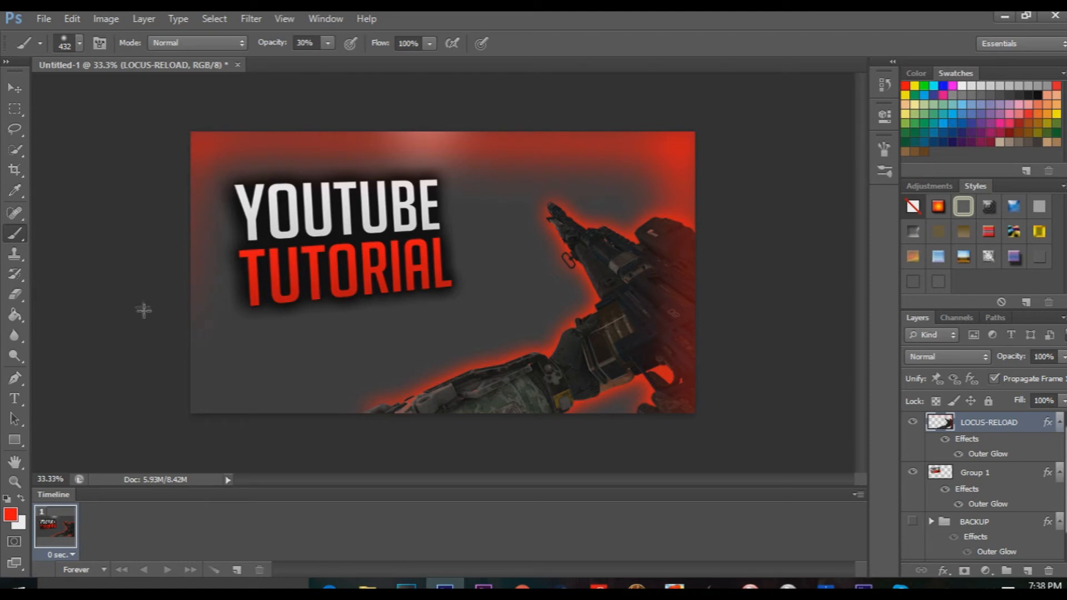
mouse_move(172, 397)
left_mouse_down()
mouse_move(384, 431)
mouse_move(693, 429)
left_mouse_up()
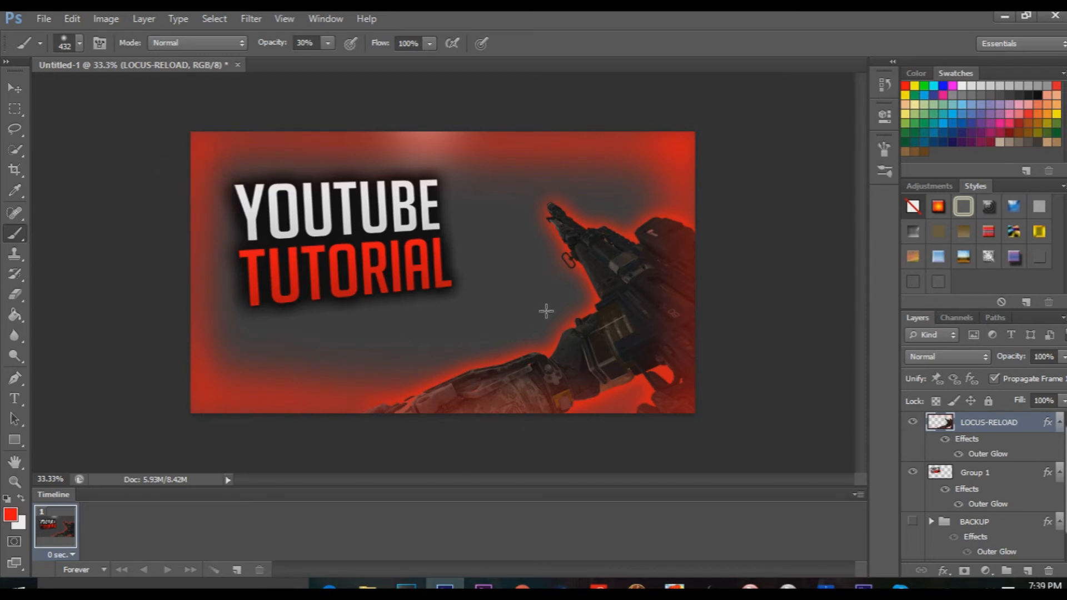
Place the game-map landscape image from the 4tut folder across the whole canvas and commit its placement.
left_click(14, 89)
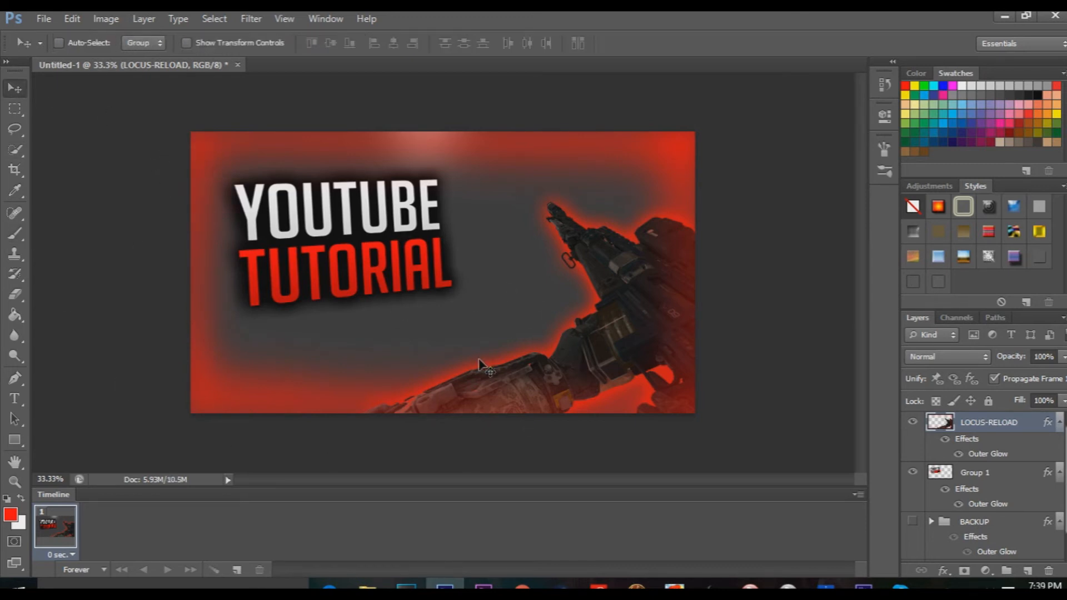
scroll(1018, 438, "down", 1)
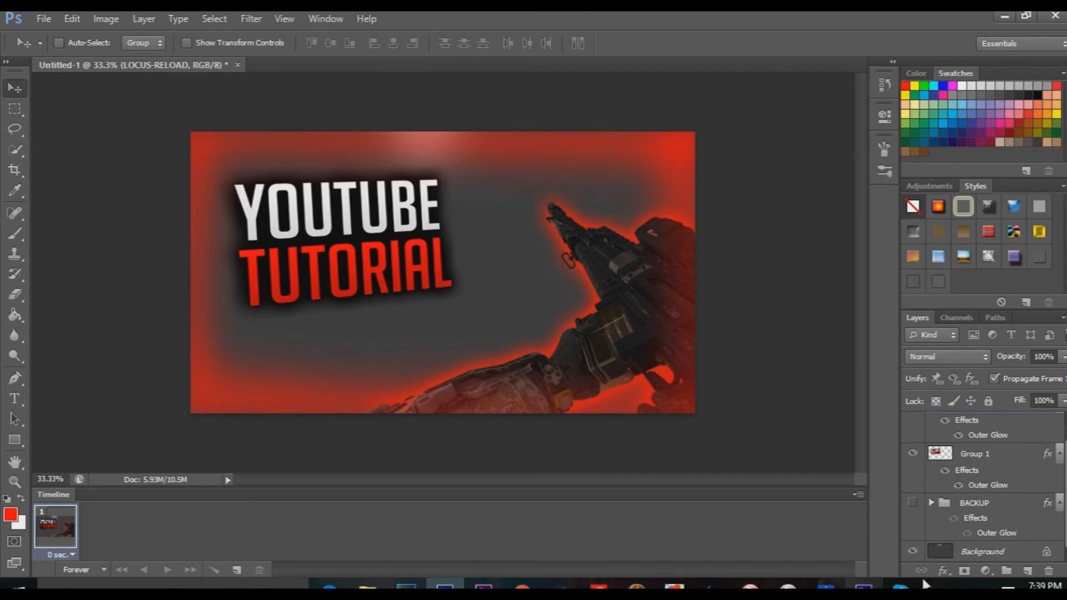
left_click(367, 586)
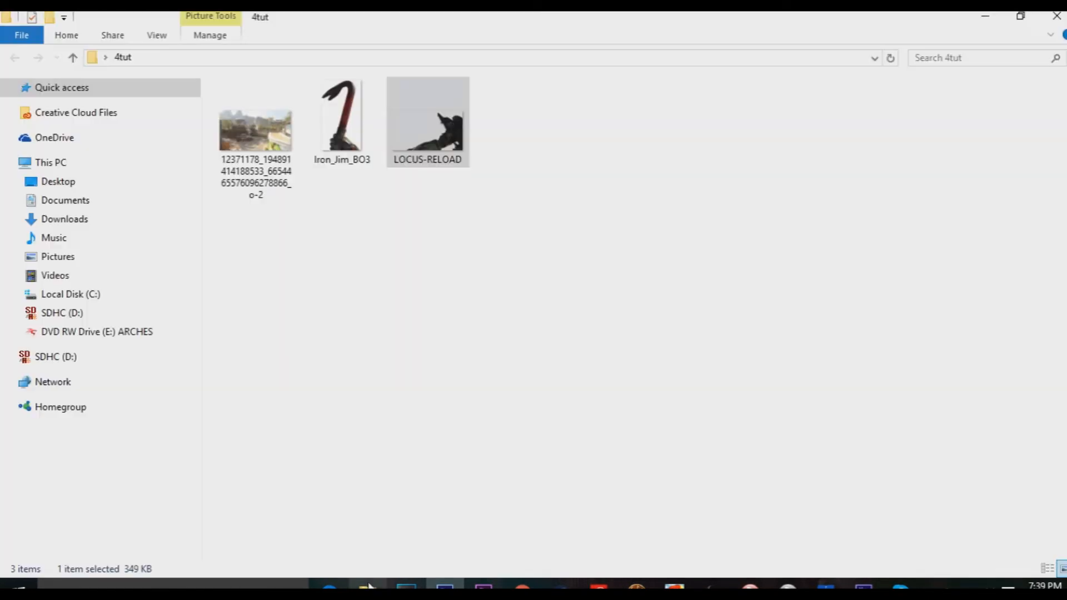
left_click_drag(270, 137, 502, 335)
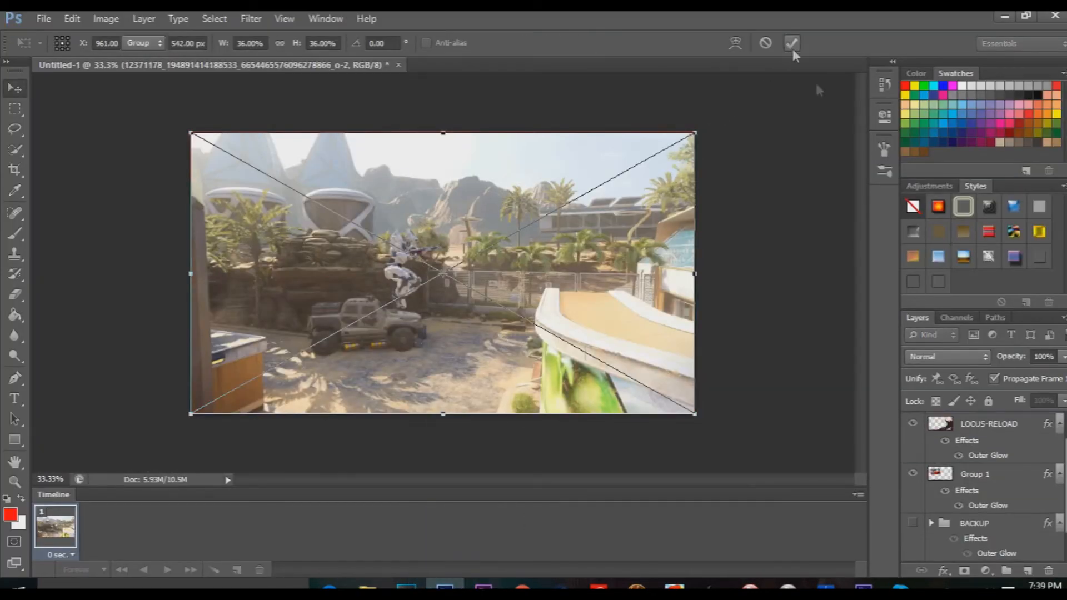
left_click(791, 42)
Move the placed map image layer down to just above the Background layer and expand the BACKUP group.
left_click_drag(968, 426, 963, 542)
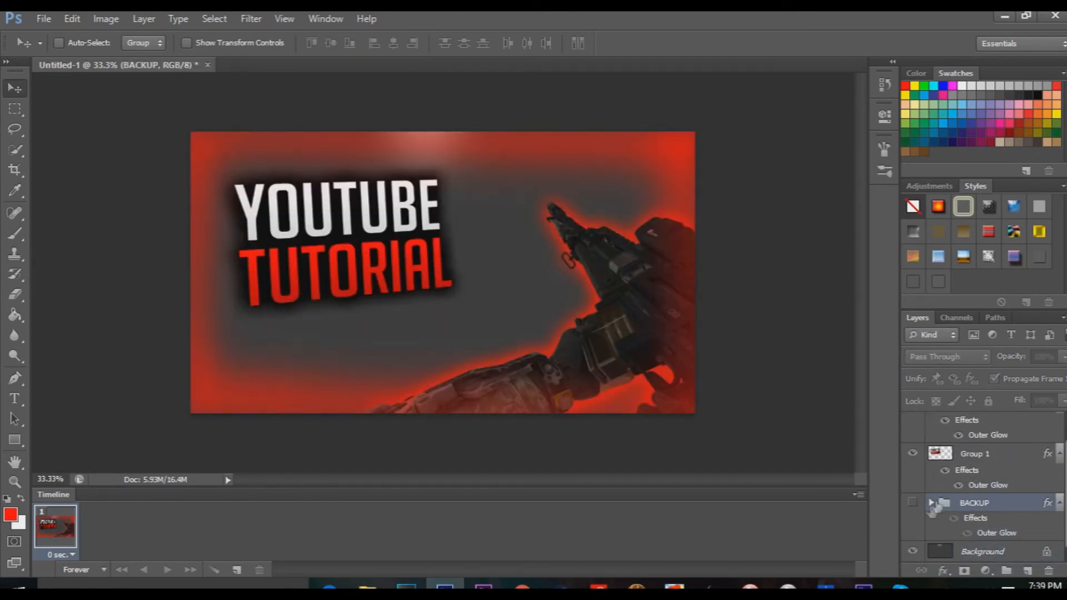
scroll(930, 481, "up", 1)
scroll(933, 483, "down", 1)
left_click(930, 503)
left_click_drag(962, 534, 963, 570)
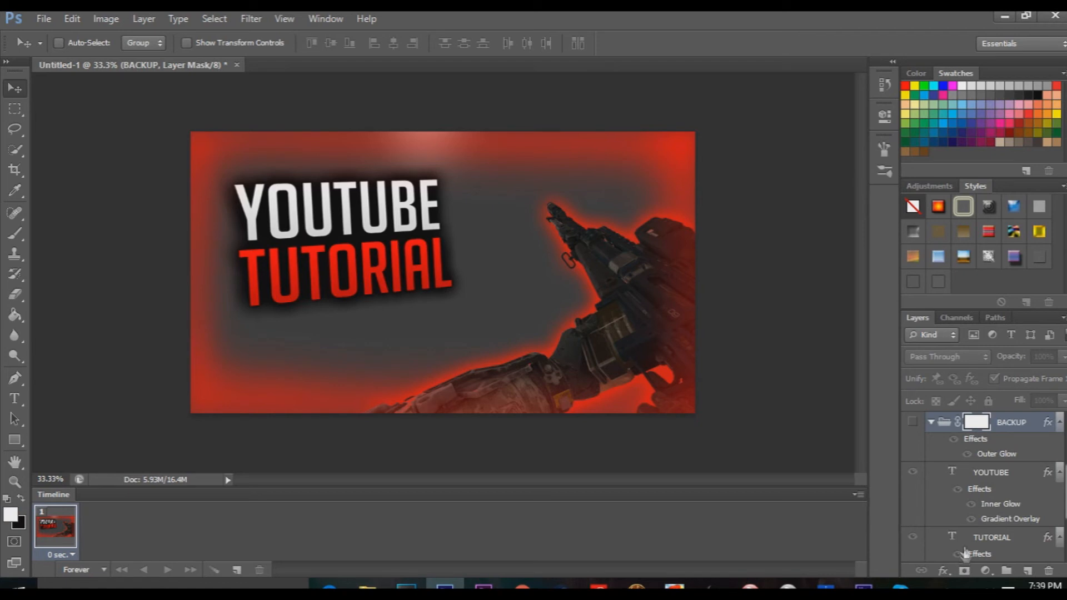
scroll(962, 514, "up", 2)
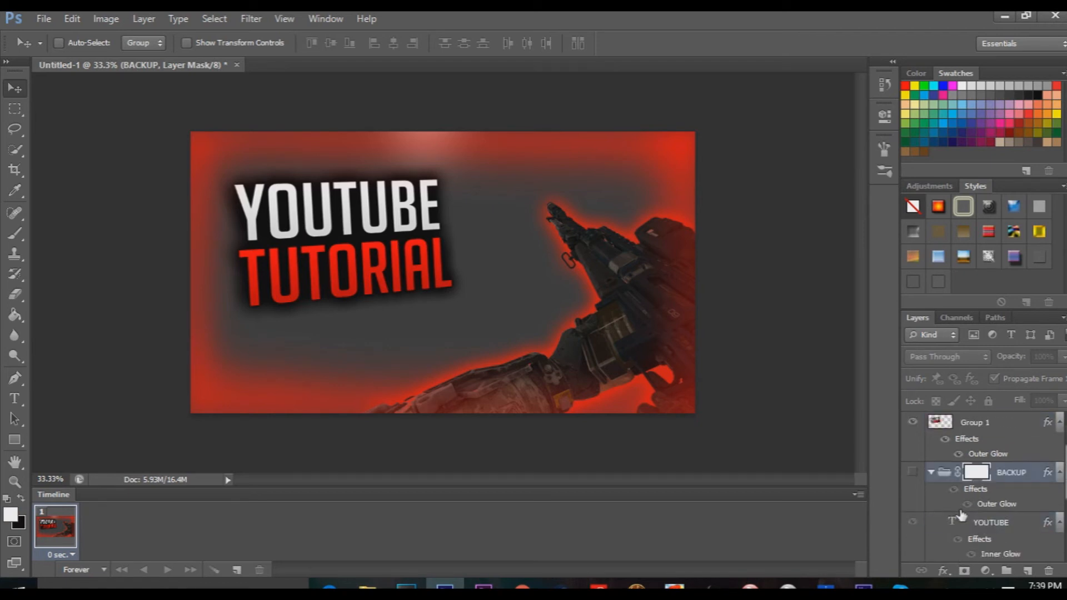
key("ctrl+z")
Move the map image layer out of the BACKUP group to directly below Group 1 and collapse the group.
scroll(945, 489, "down", 3)
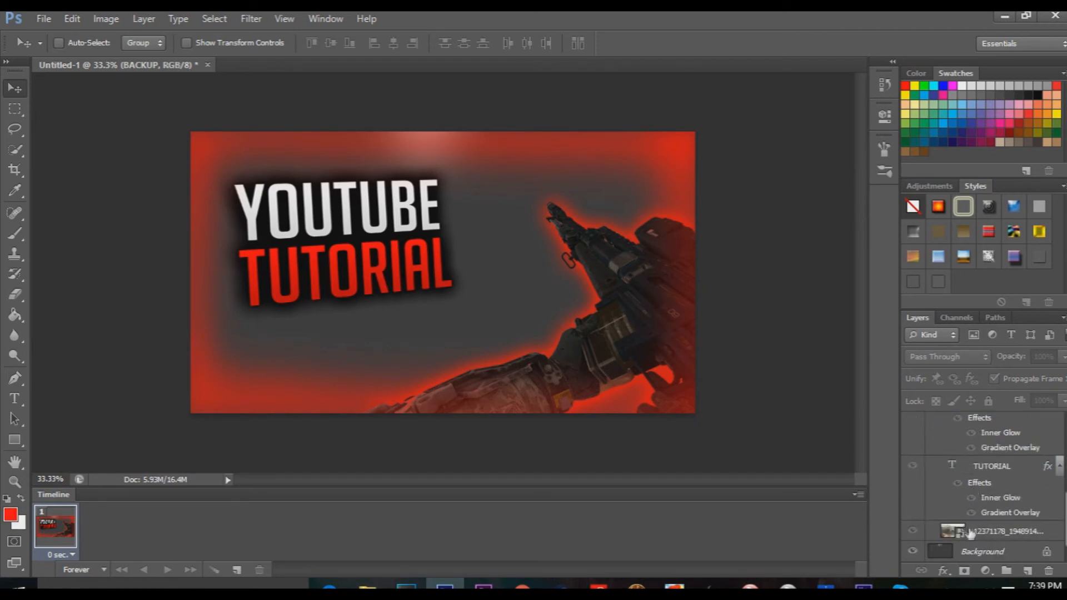
left_click_drag(966, 532, 965, 448)
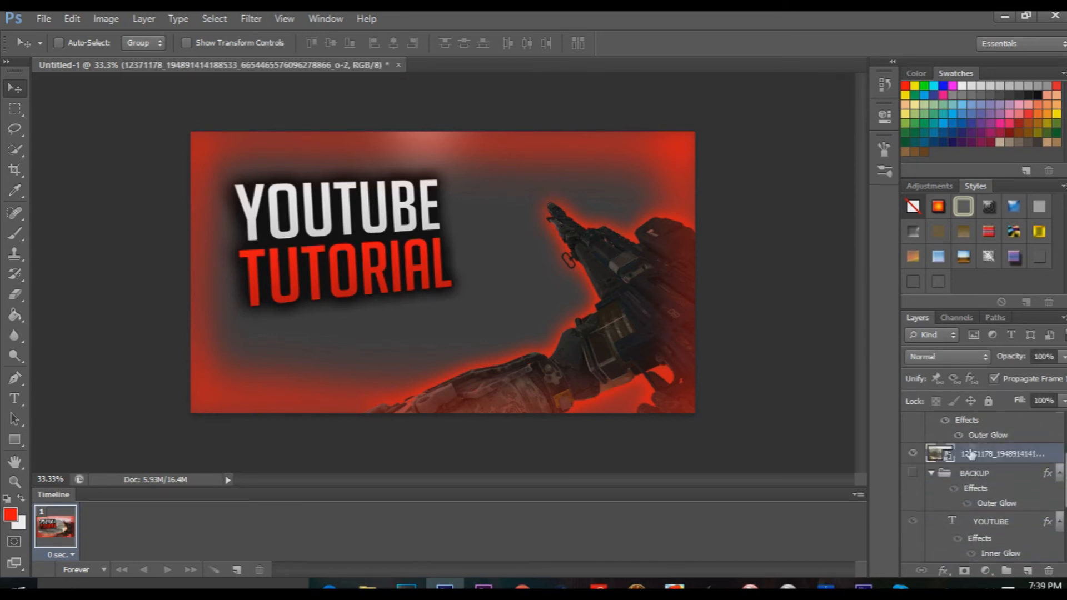
left_click(931, 474)
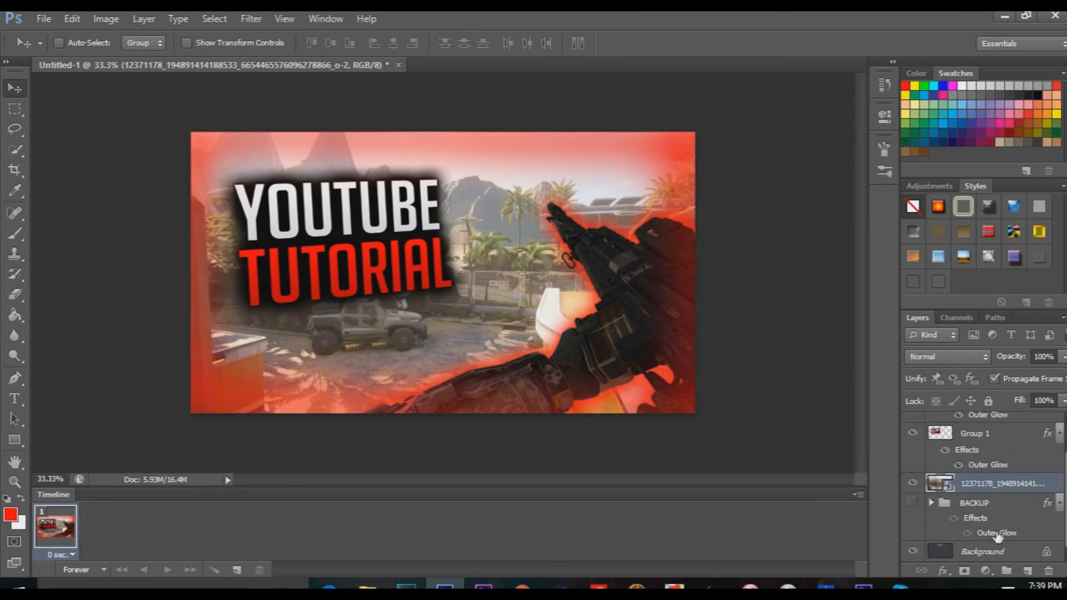
Add a black Color Overlay (000000) at about 58% opacity to the map image layer.
double_click(1053, 484)
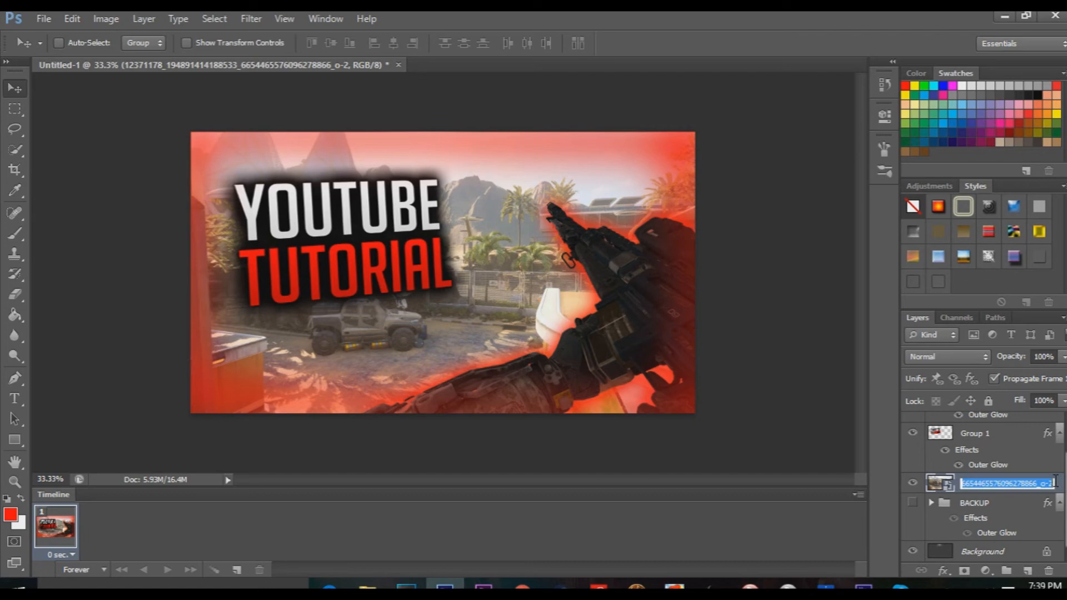
left_click(1062, 485)
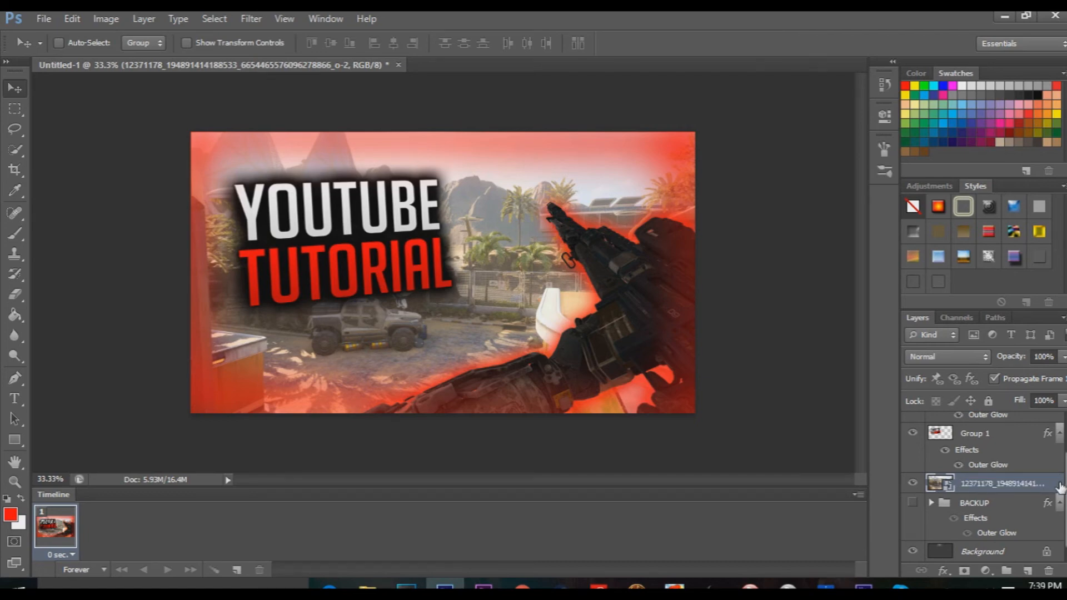
double_click(1058, 485)
left_click_drag(426, 240, 868, 149)
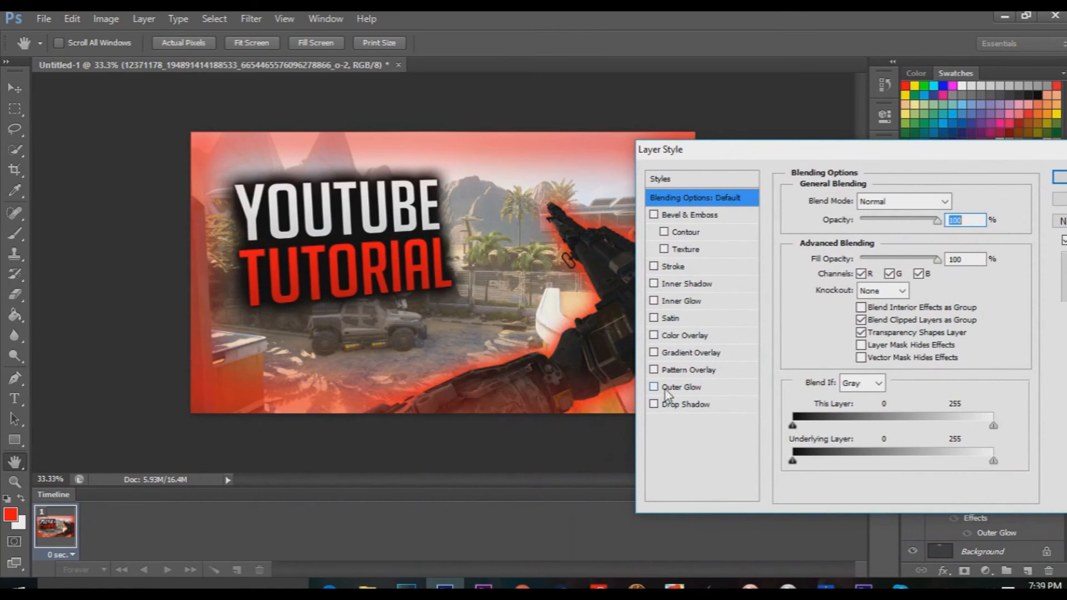
left_click(685, 334)
left_click(956, 202)
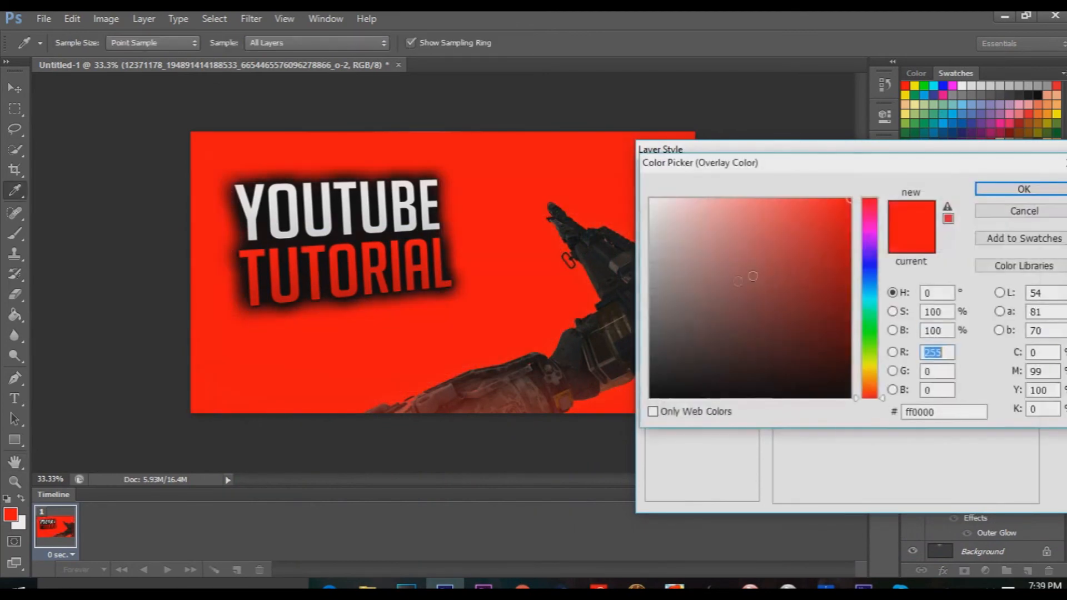
left_click(651, 396)
left_click(1012, 188)
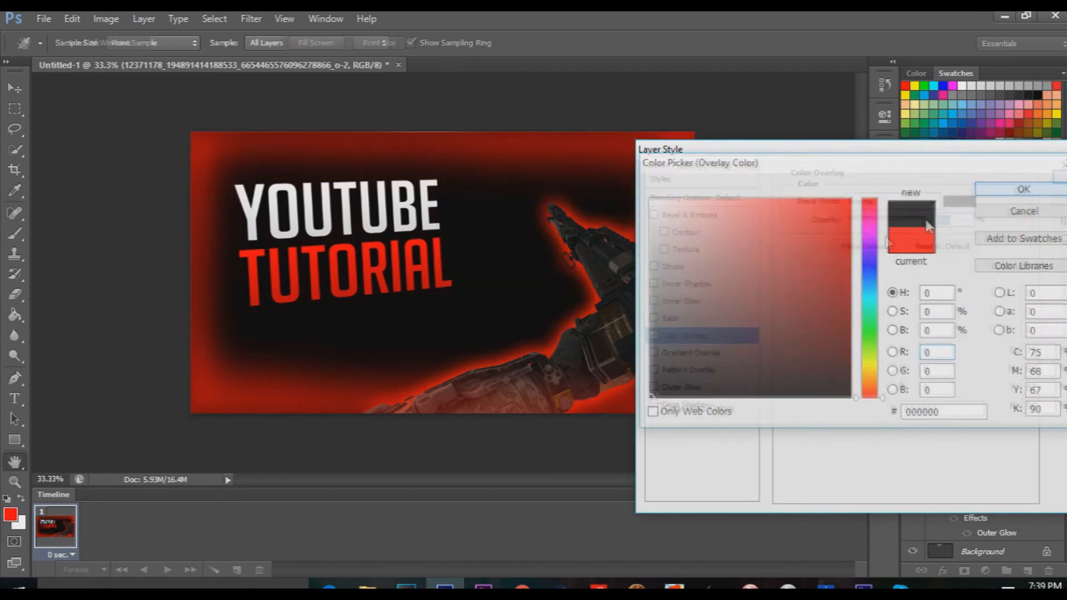
left_click_drag(924, 221, 893, 222)
left_click_drag(856, 161, 828, 135)
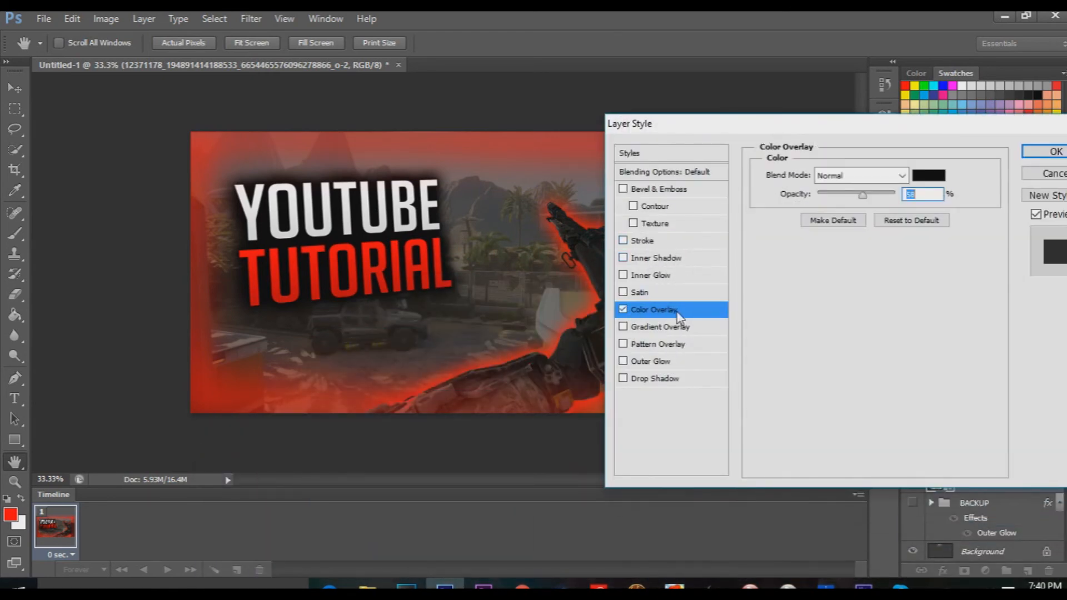
Add a black Inner Glow with Normal blend mode to the map image layer, leaving Inner Shadow off.
left_click(650, 261)
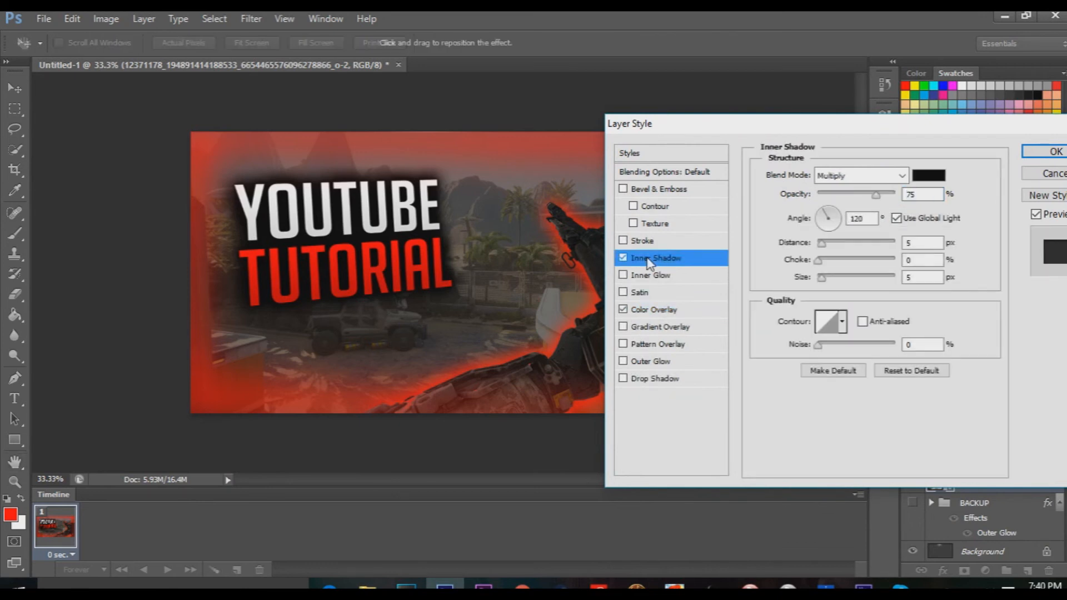
left_click(623, 259)
left_click(623, 275)
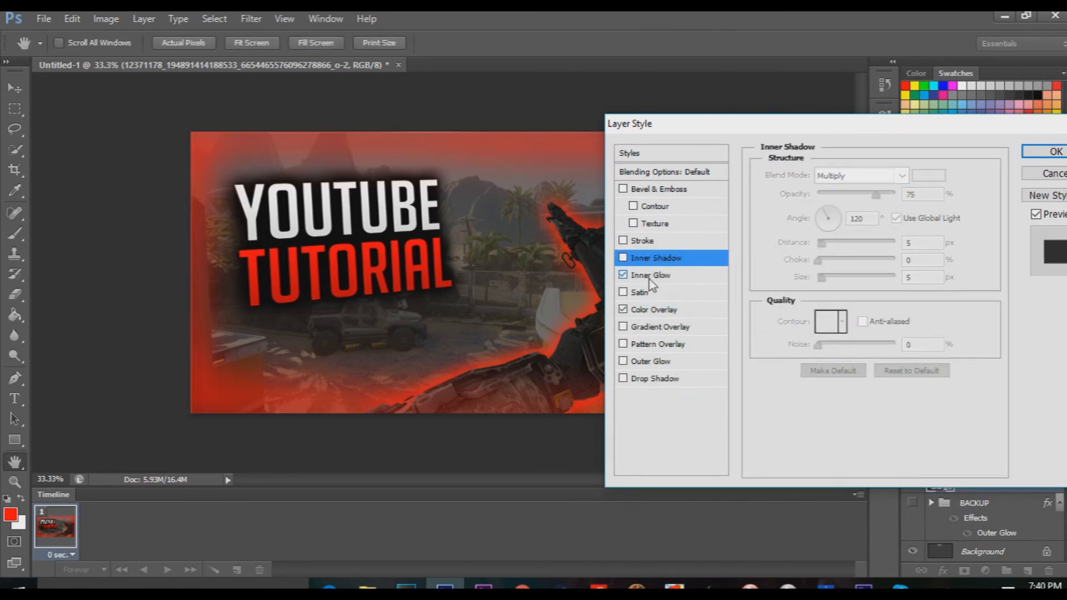
left_click(647, 276)
left_click(803, 235)
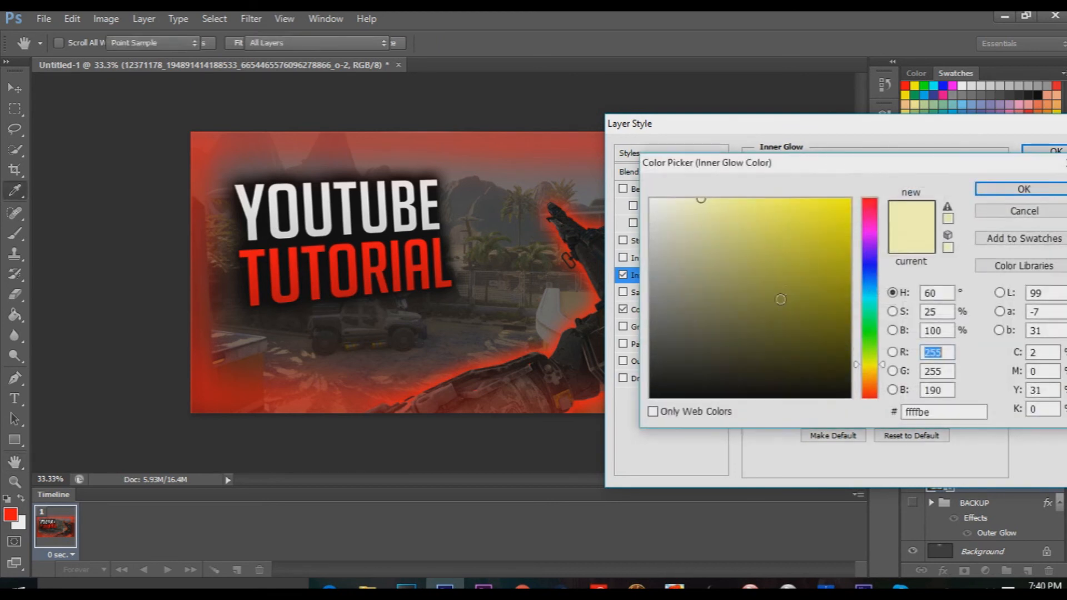
left_click_drag(784, 290, 648, 424)
left_click(985, 188)
left_click(879, 181)
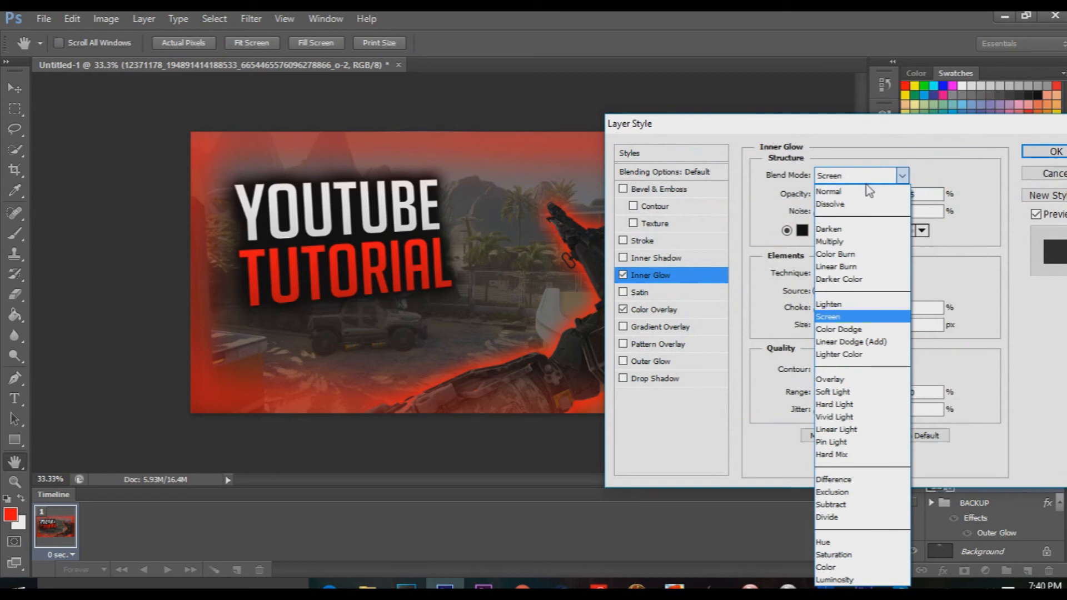
left_click(856, 191)
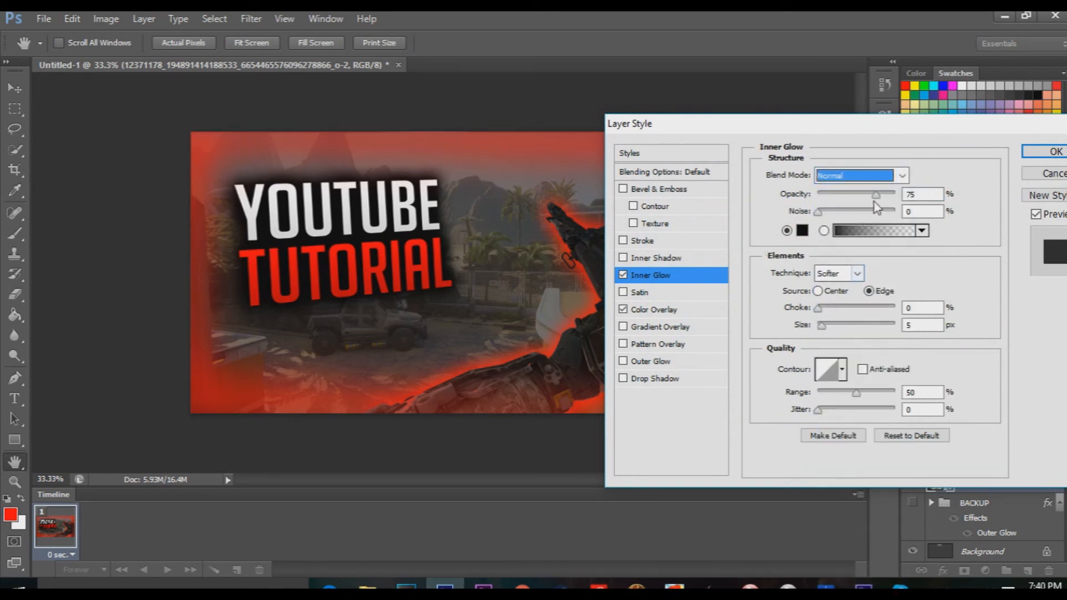
Set the inner glow to 100% opacity and 250 px size and apply the layer style.
left_click_drag(880, 194, 914, 198)
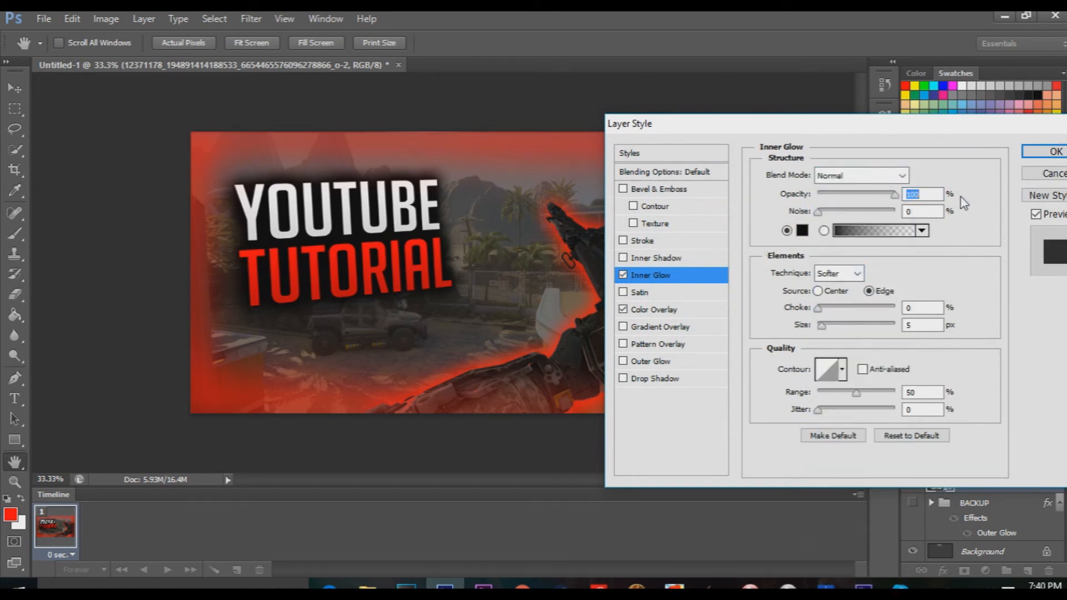
left_click_drag(823, 324, 908, 325)
left_click_drag(835, 126, 426, 297)
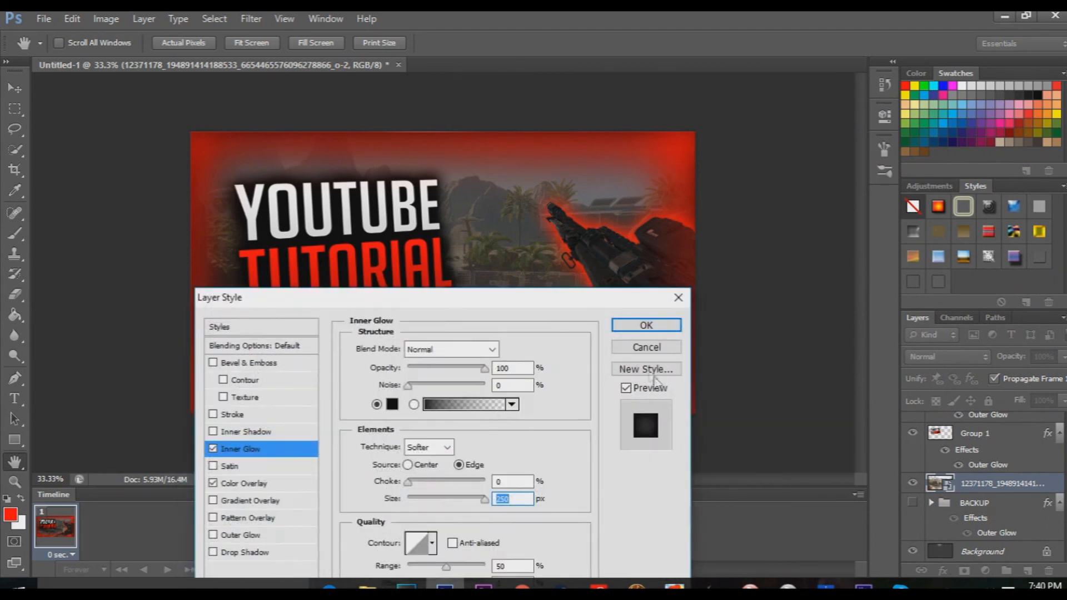
left_click(646, 325)
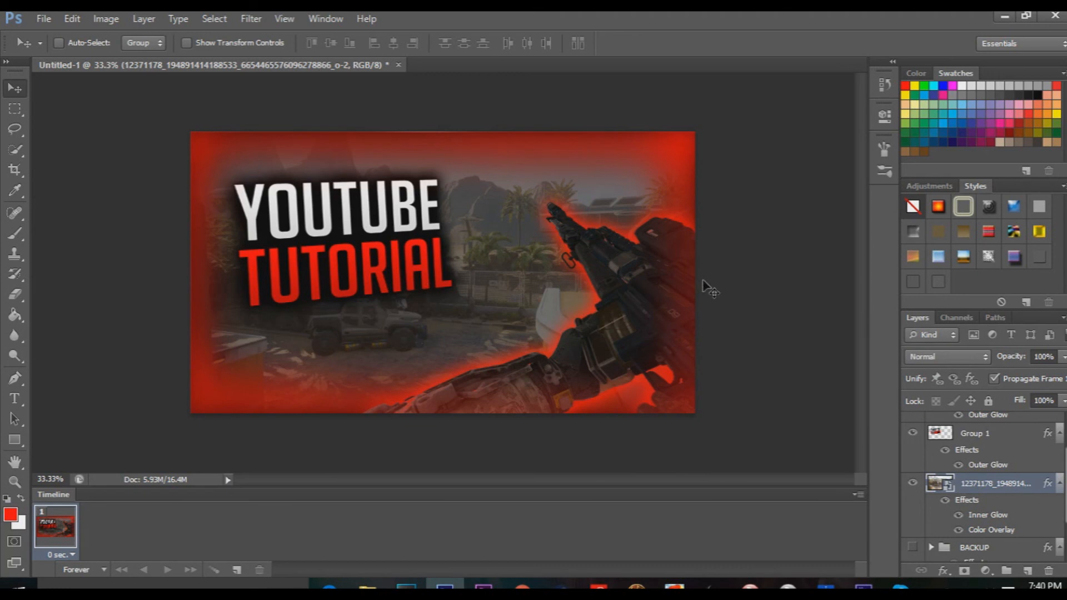
Add a Hue/Saturation adjustment layer above LOCUS-RELOAD and try hue shifts of -83 and +180.
scroll(949, 459, "up", 1)
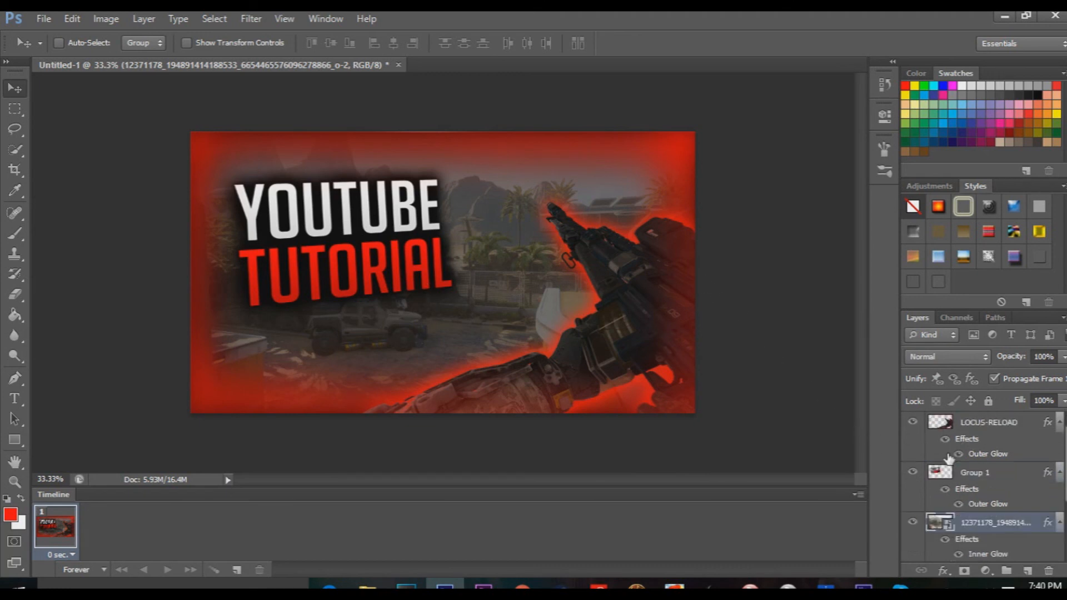
left_click(982, 423)
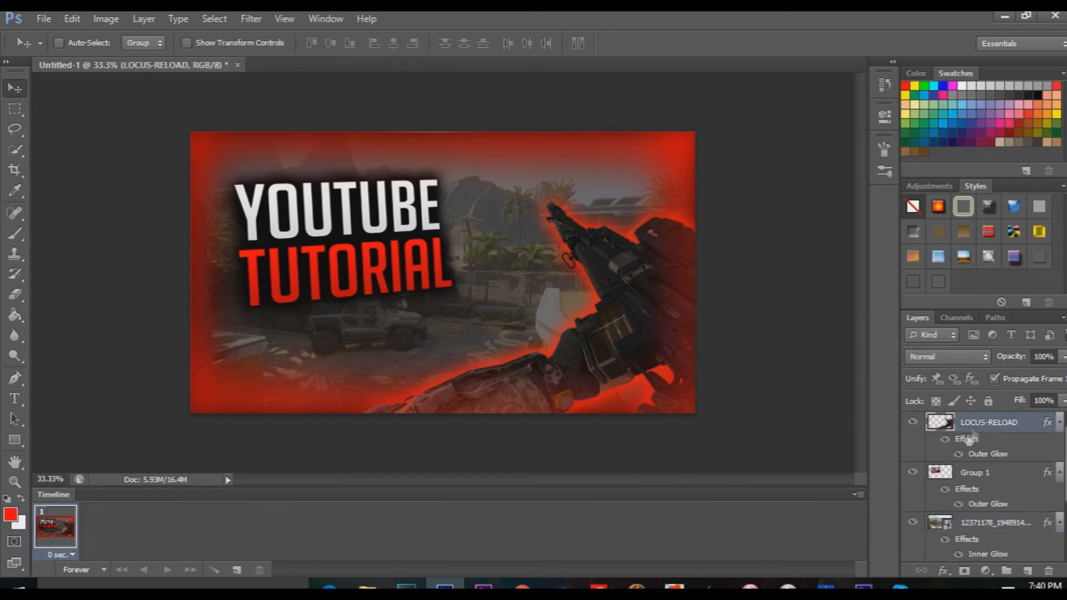
left_click(984, 571)
left_click(971, 384)
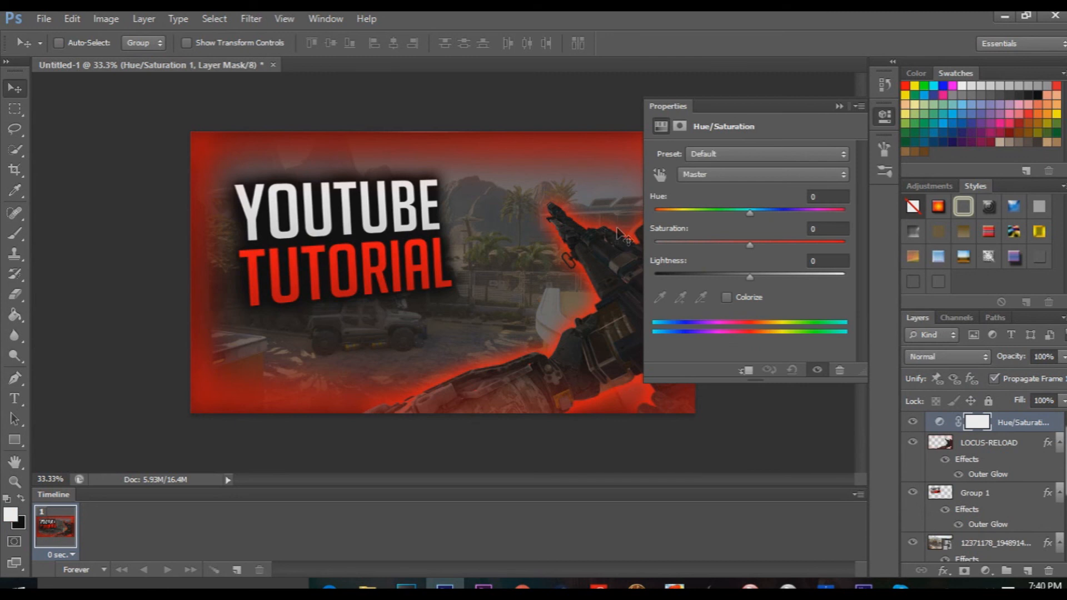
left_click_drag(749, 213, 692, 215)
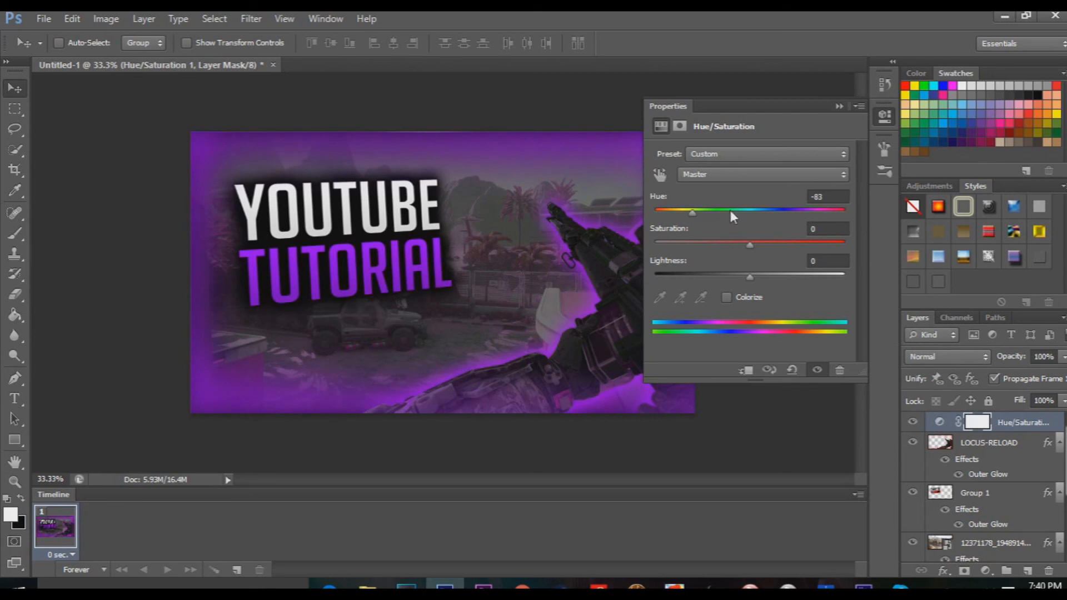
left_click_drag(695, 212, 846, 214)
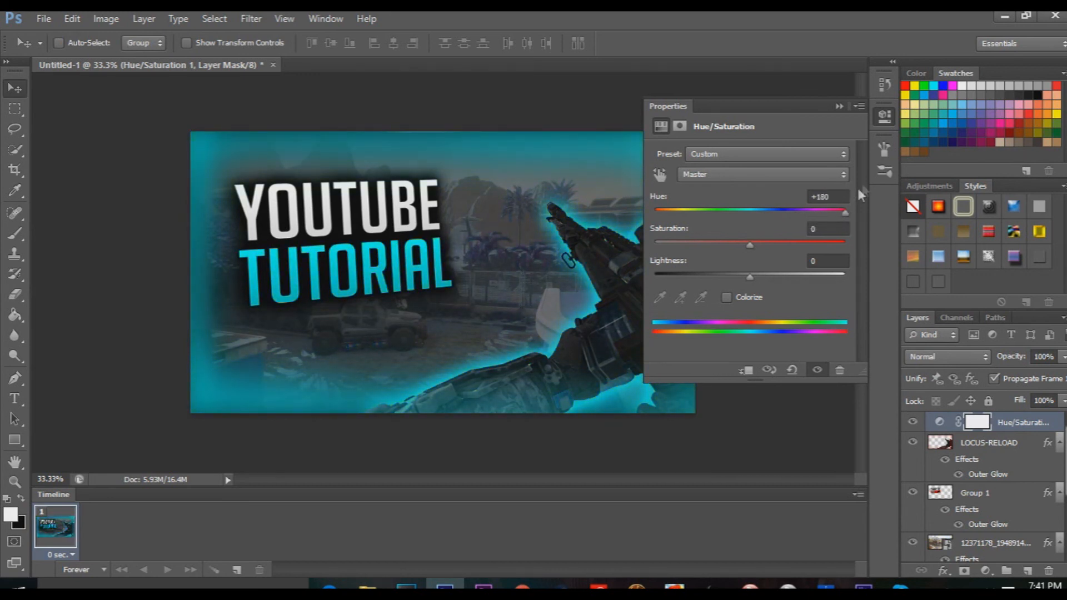
View the whole recoloured canvas without the adjustment settings, reopen them and set the hue to +105.
left_click(889, 116)
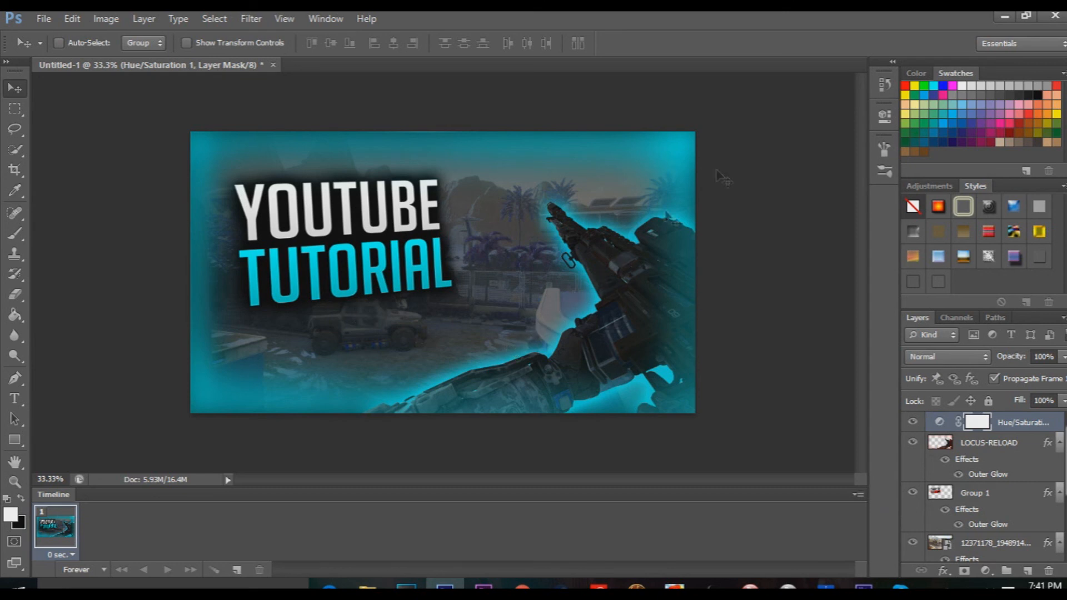
left_click(885, 118)
left_click_drag(840, 210, 815, 199)
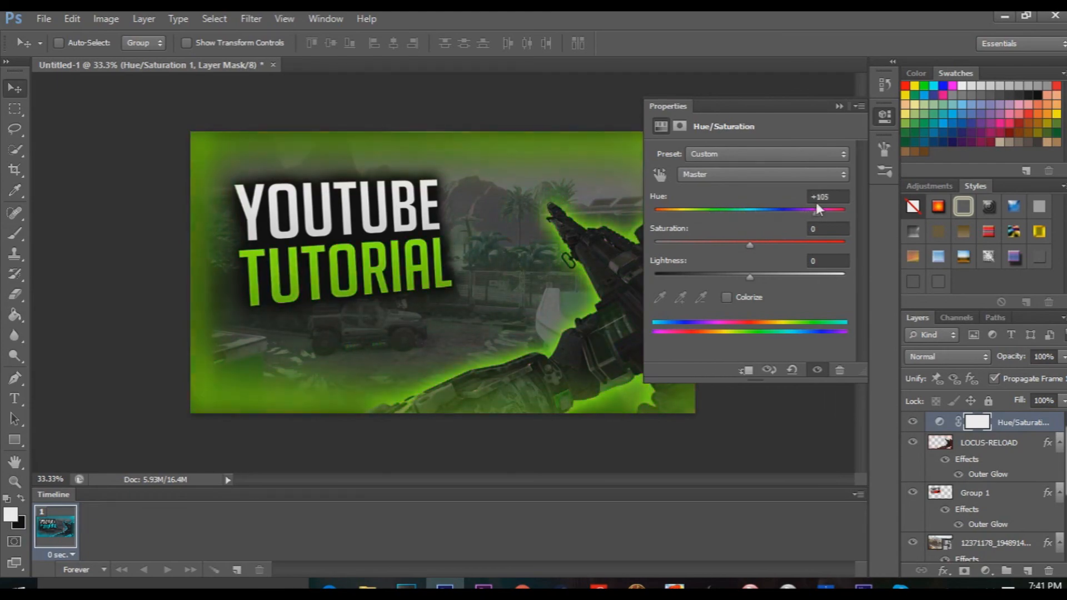